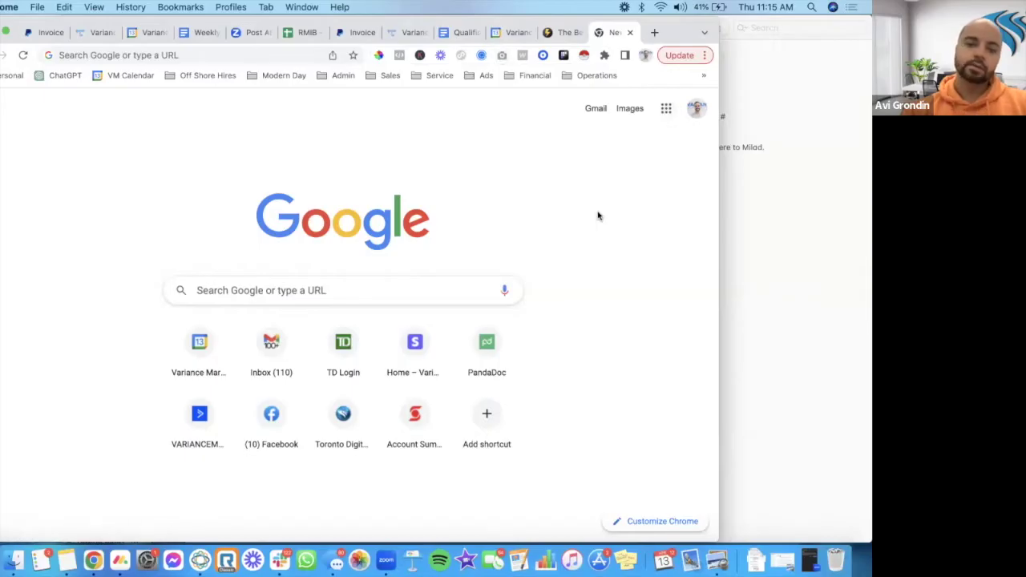
Open the Mortgage Broker Lead List spreadsheet in a new browser tab
left_click(653, 33)
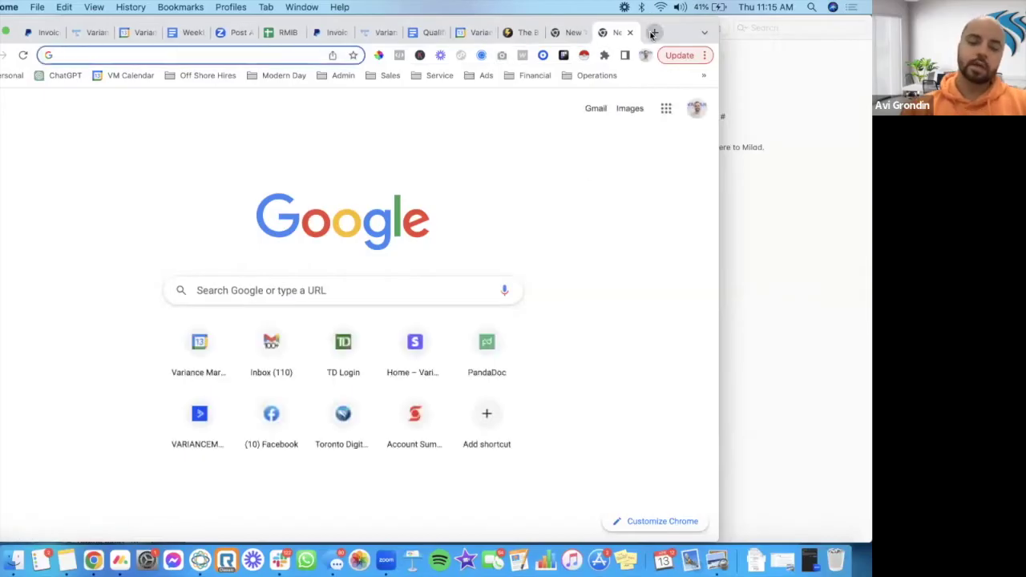
type("e")
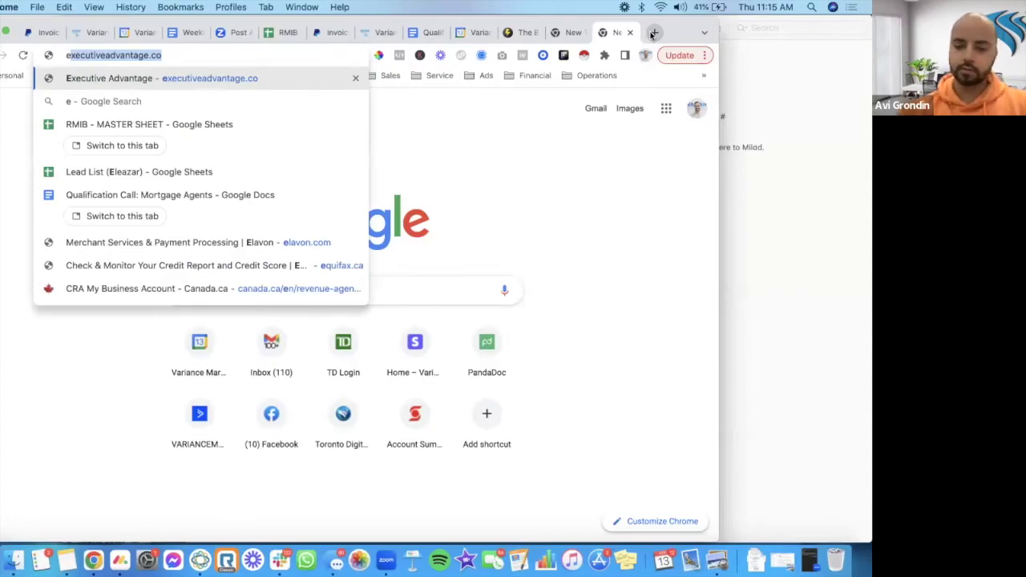
key("BackSpace")
key("BackSpace")
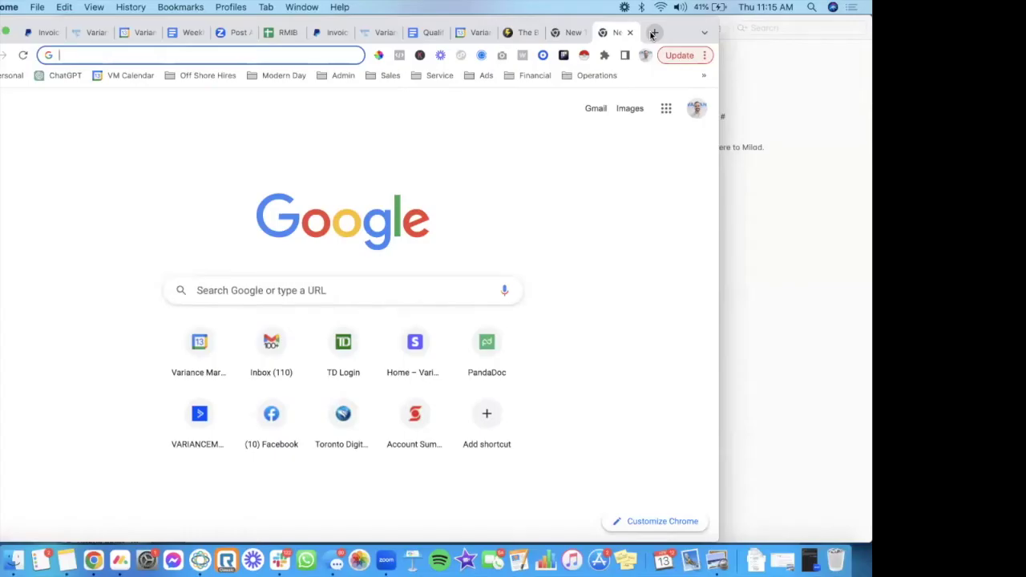
type("eleaza")
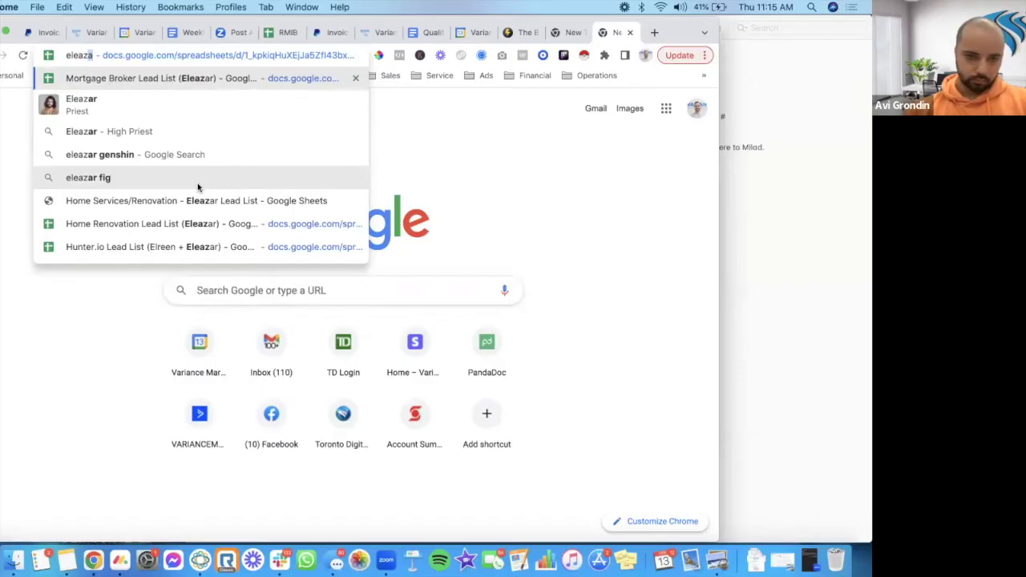
left_click(69, 56)
double_click(69, 56)
type("mort")
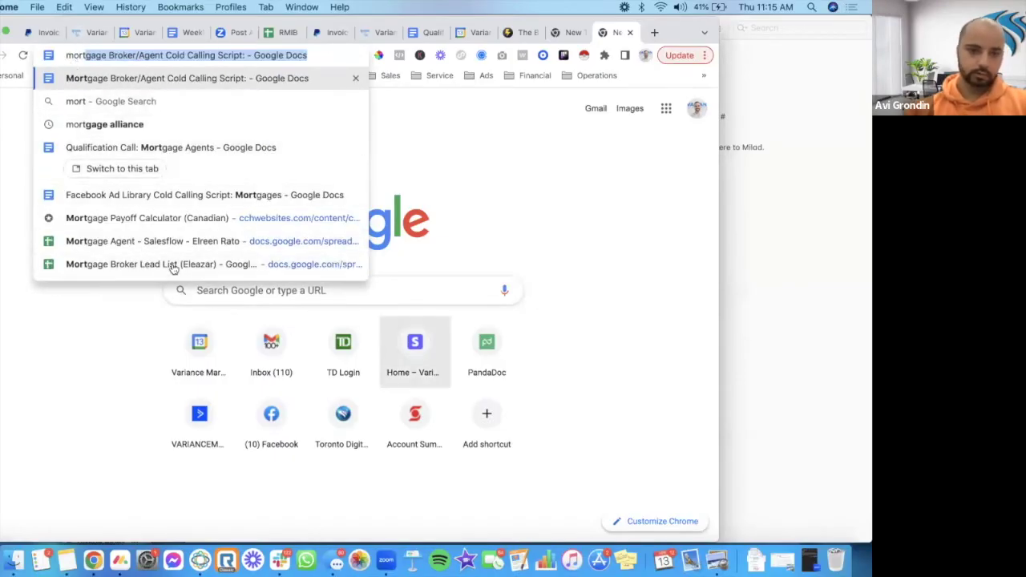
left_click(135, 268)
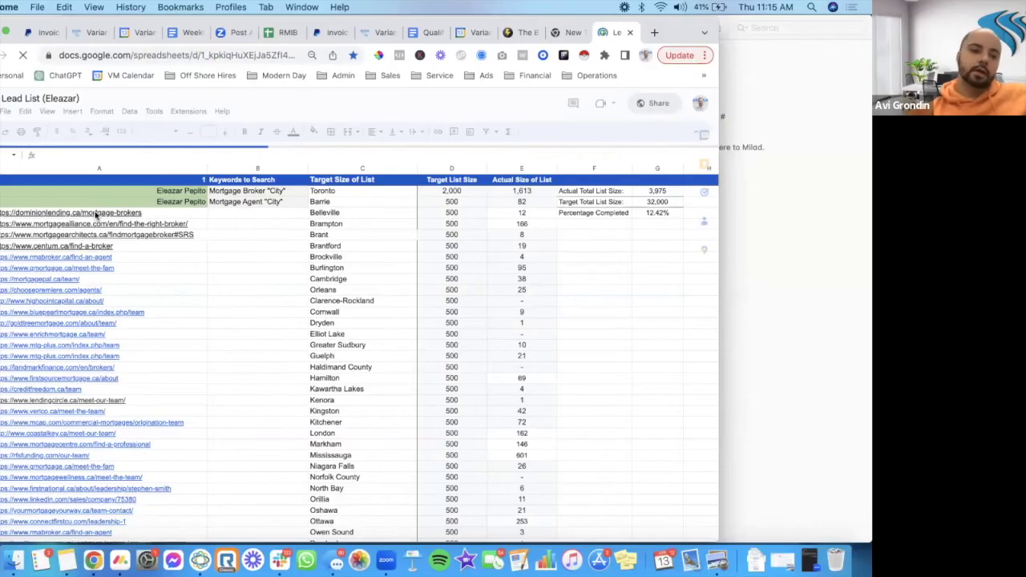
Examine the broker directory links, target cities and list sizes on the KEYWORDS TO SEARCH sheet
scroll(95, 214, "down", 5)
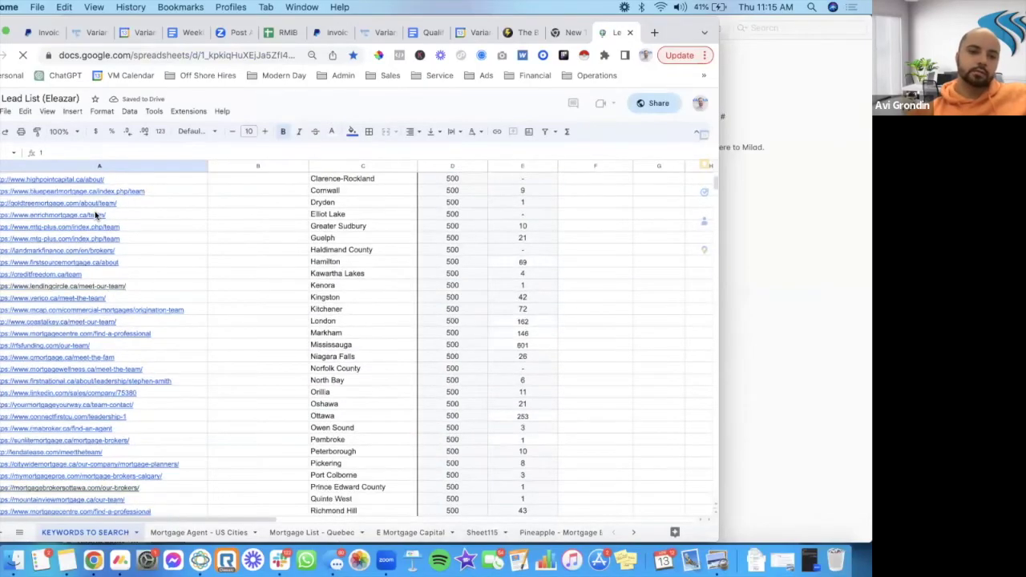
scroll(95, 214, "down", 3)
scroll(95, 214, "down", 20)
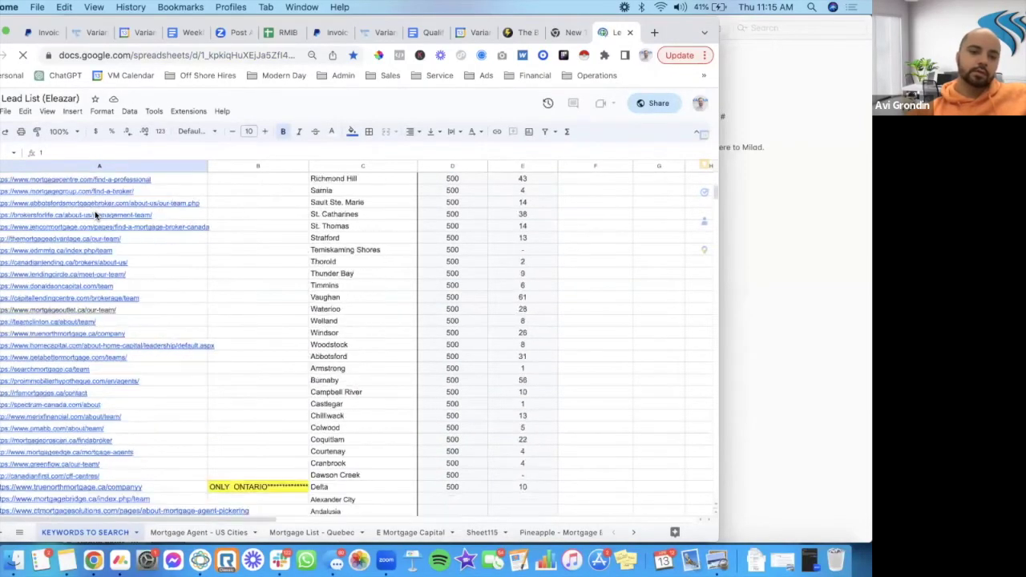
scroll(83, 321, "down", 10)
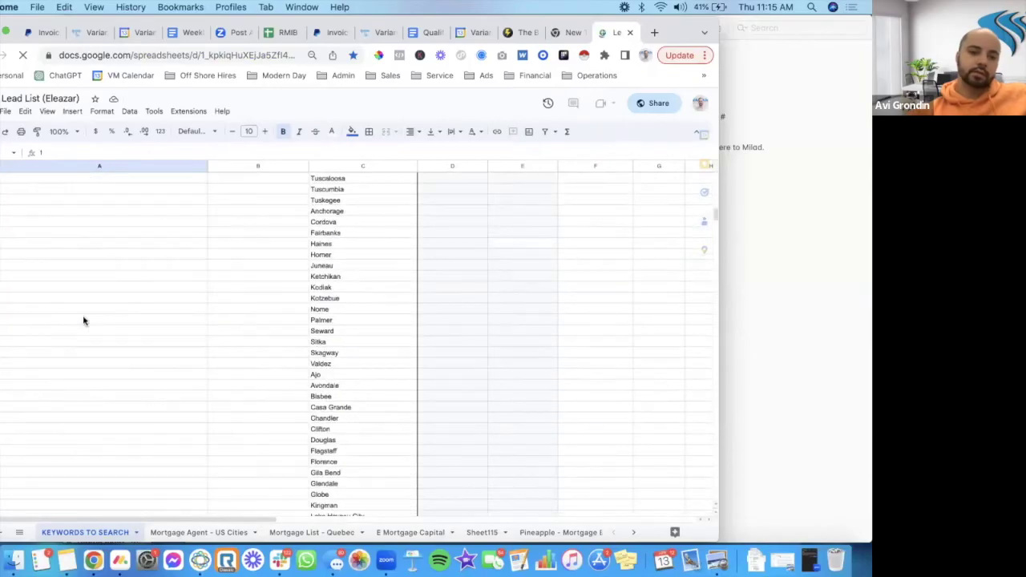
scroll(83, 321, "up", 8)
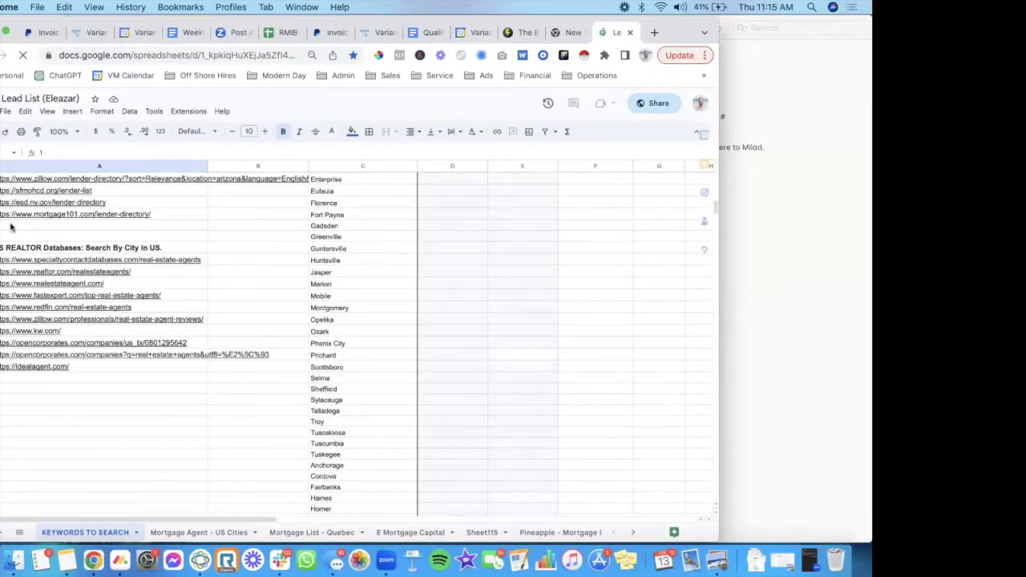
scroll(95, 283, "up", 5)
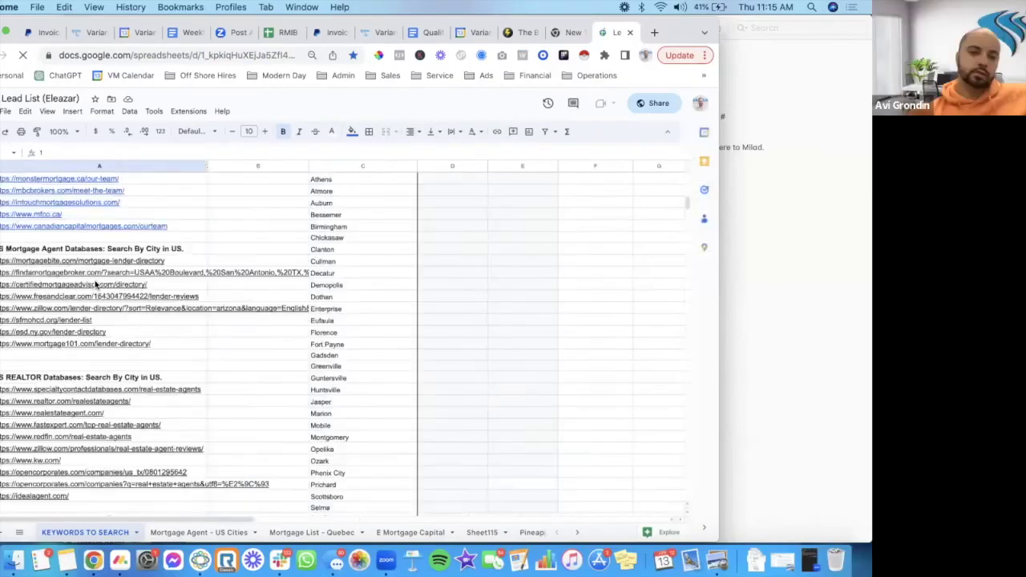
scroll(49, 235, "up", 10)
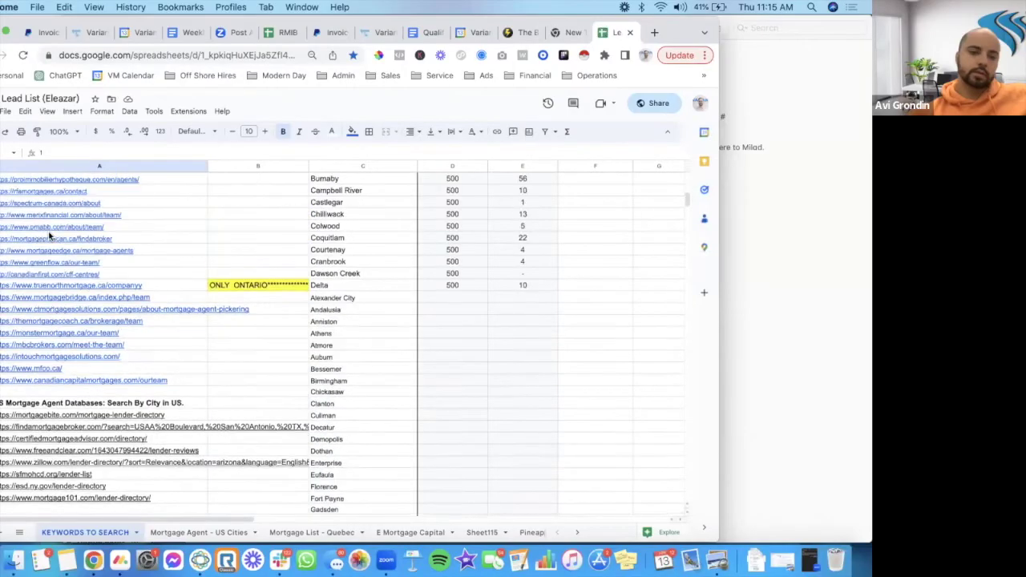
scroll(49, 235, "up", 15)
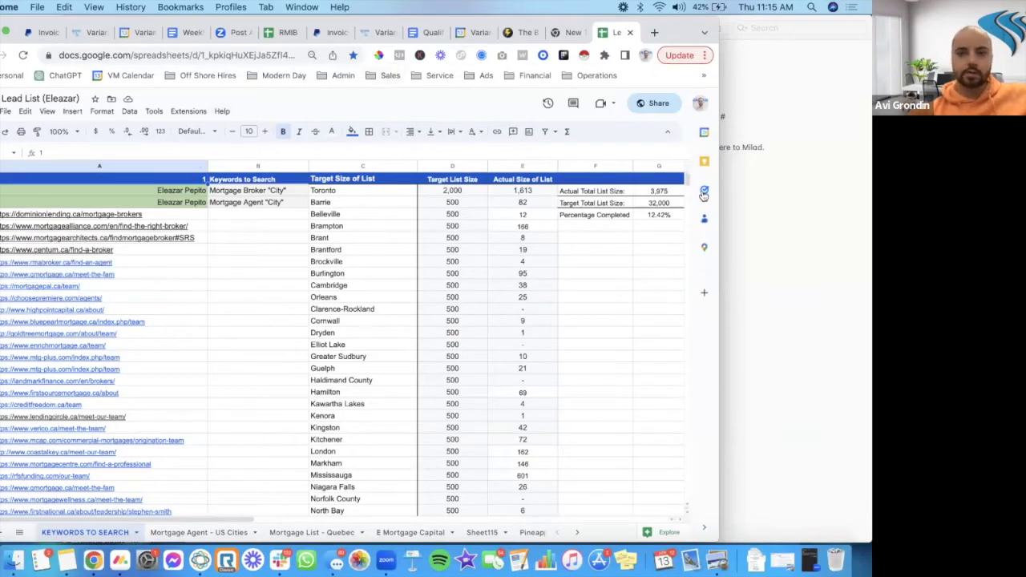
scroll(122, 261, "down", 1)
scroll(122, 261, "down", 20)
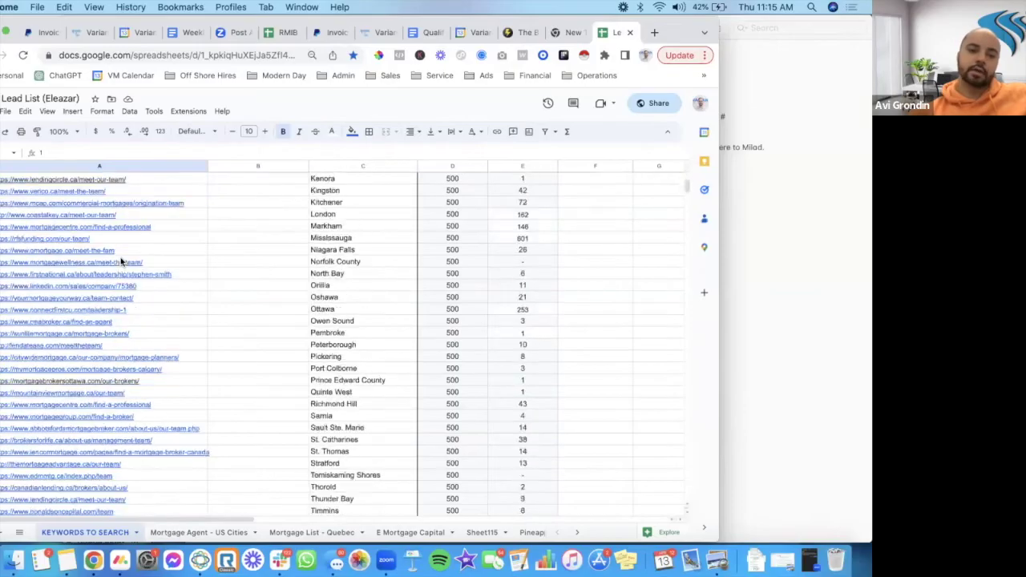
scroll(122, 261, "up", 20)
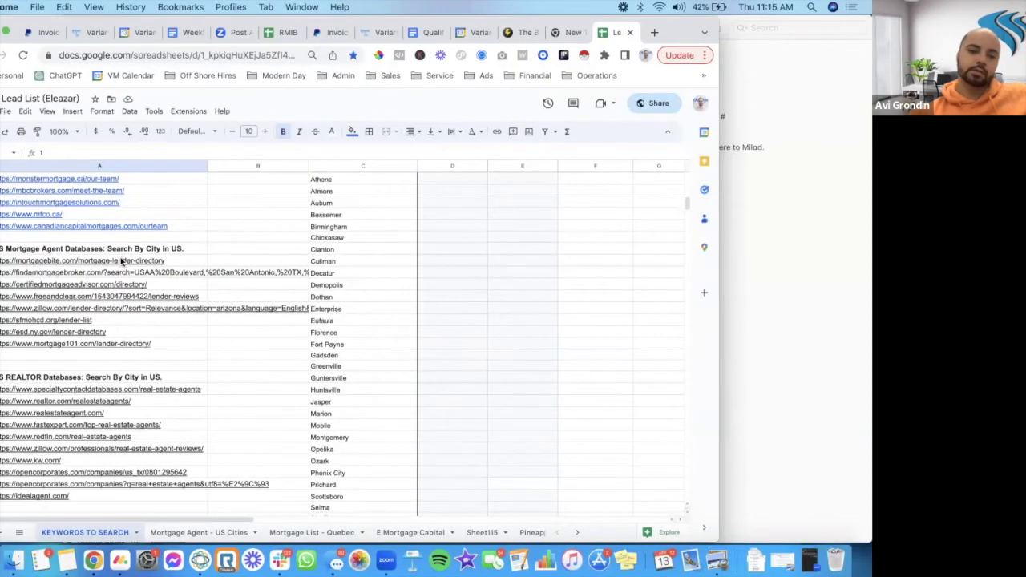
mouse_move(80, 297)
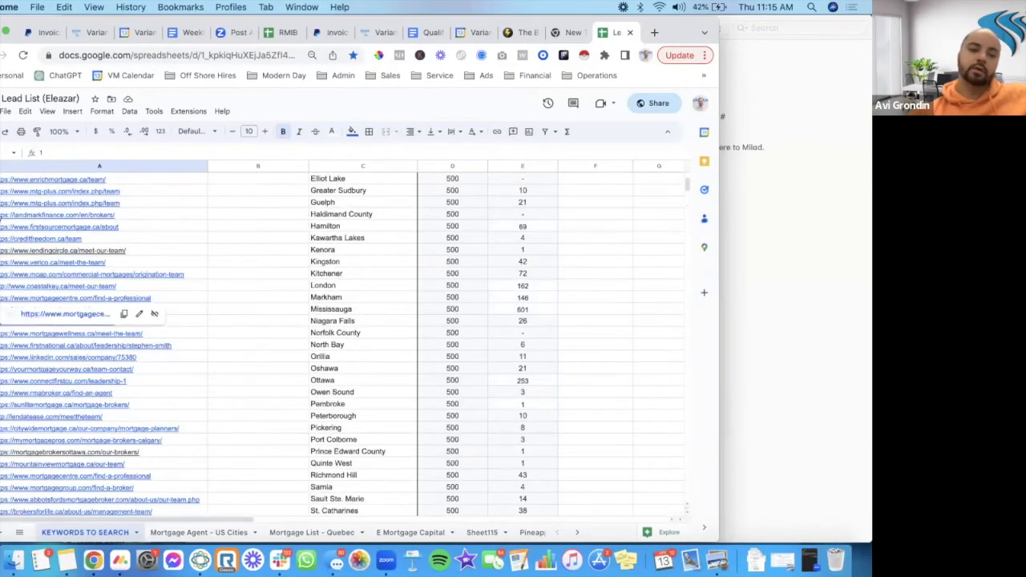
scroll(140, 349, "up", 5)
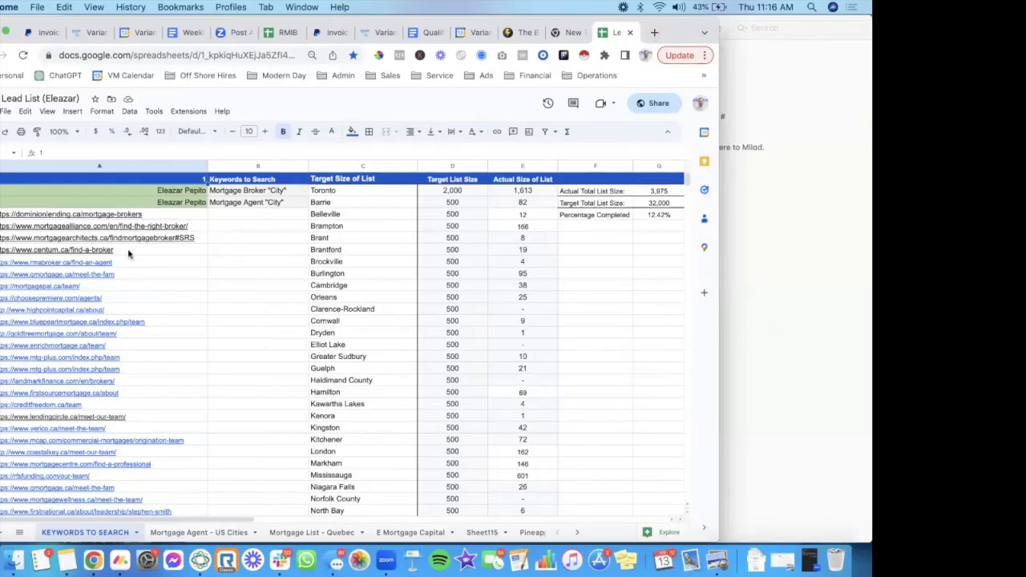
mouse_move(129, 254)
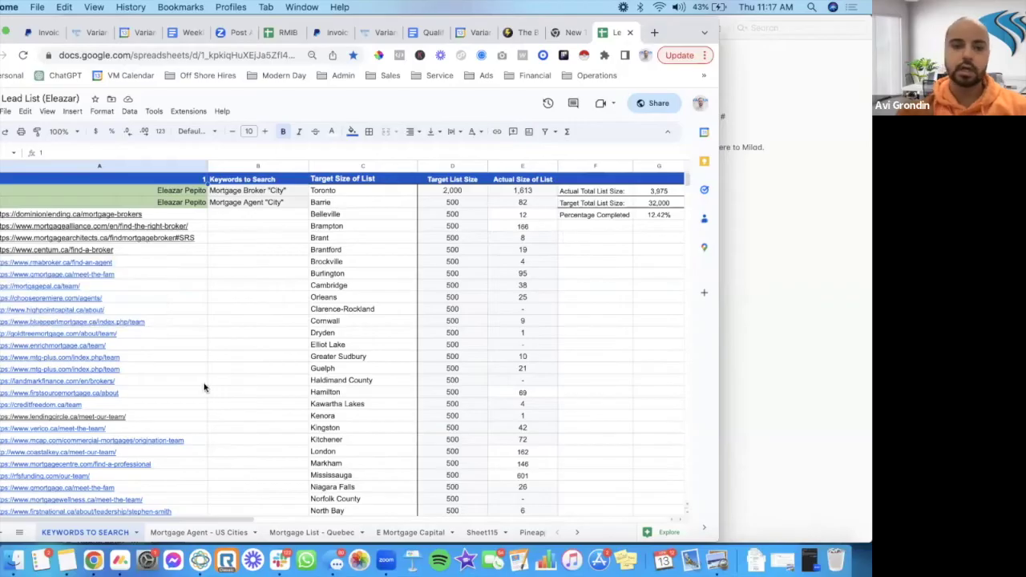
Open the centum.ca find-a-broker link from the lead list and filter the agents by the province Ontario
left_click(63, 251)
left_click(64, 268)
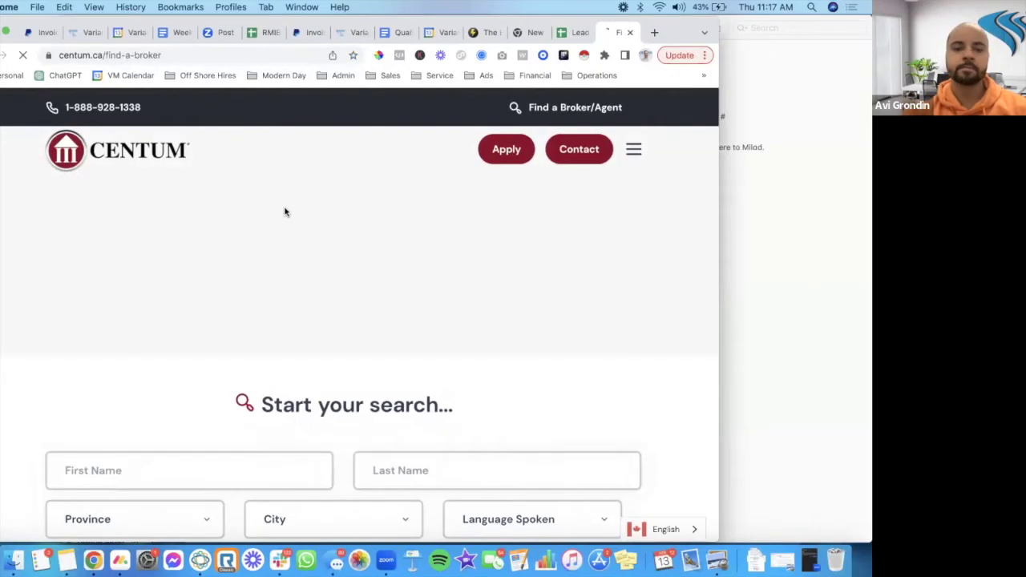
scroll(280, 207, "down", 5)
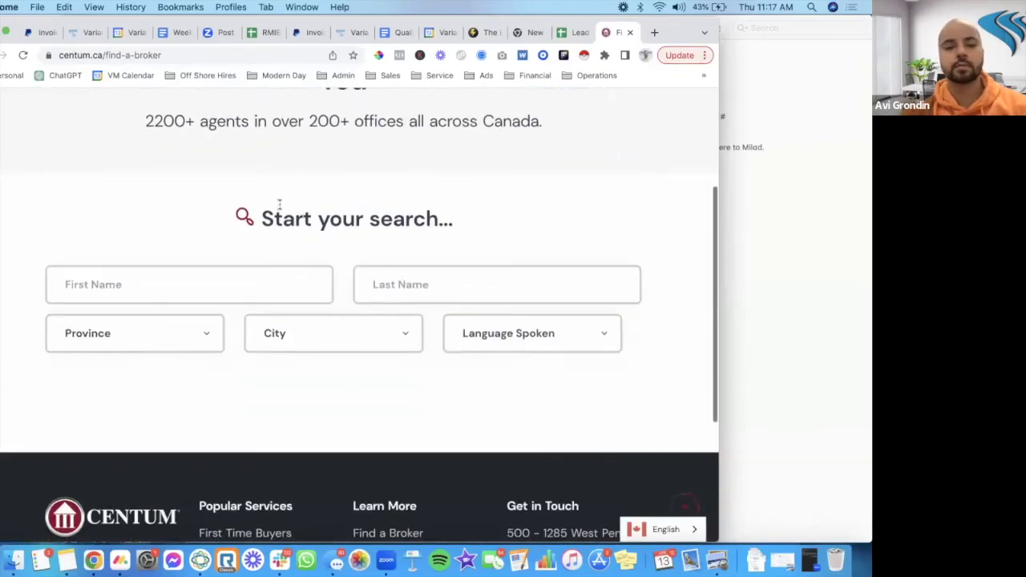
scroll(280, 207, "up", 2)
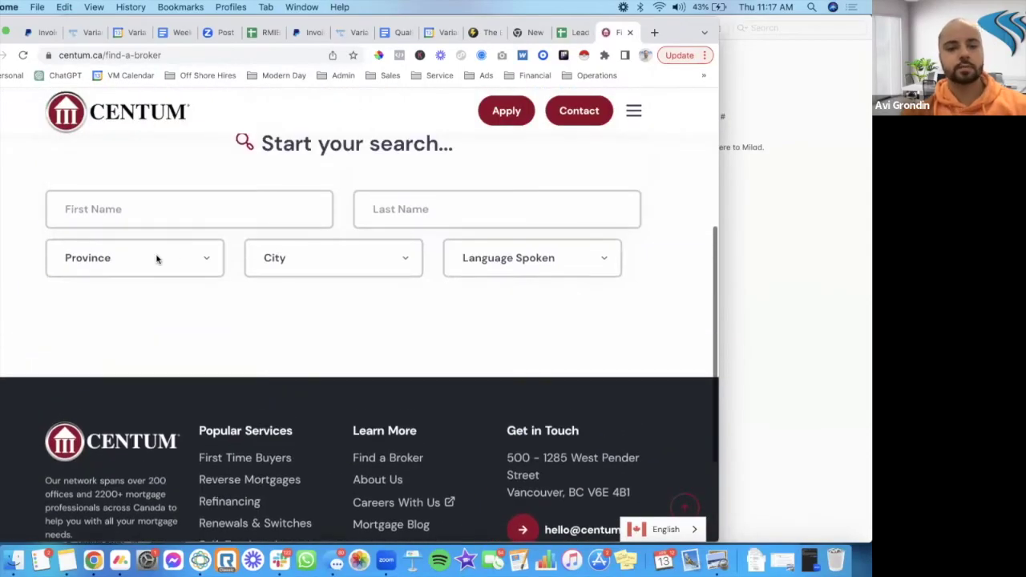
left_click(154, 260)
left_click(110, 363)
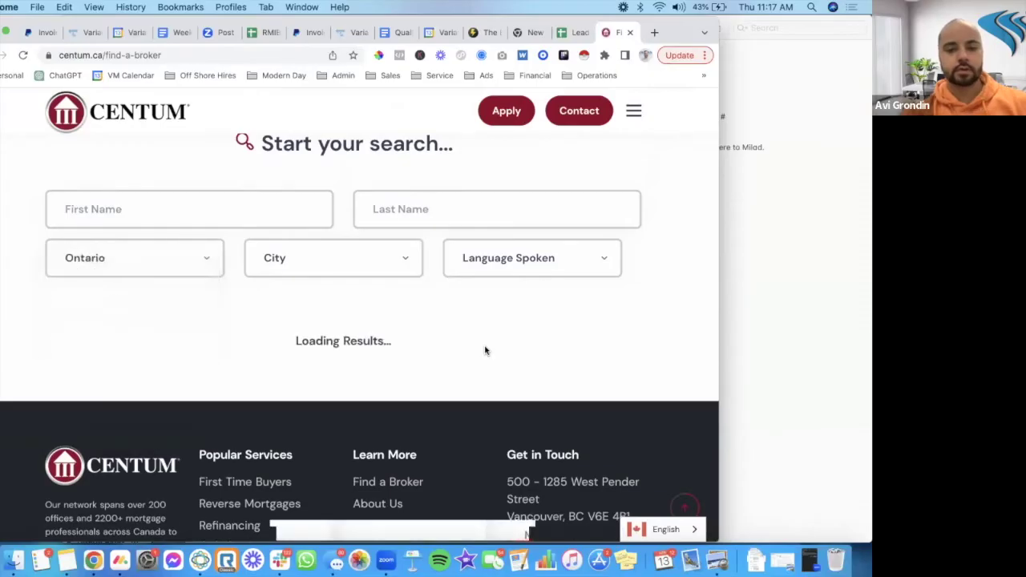
scroll(485, 350, "down", 1)
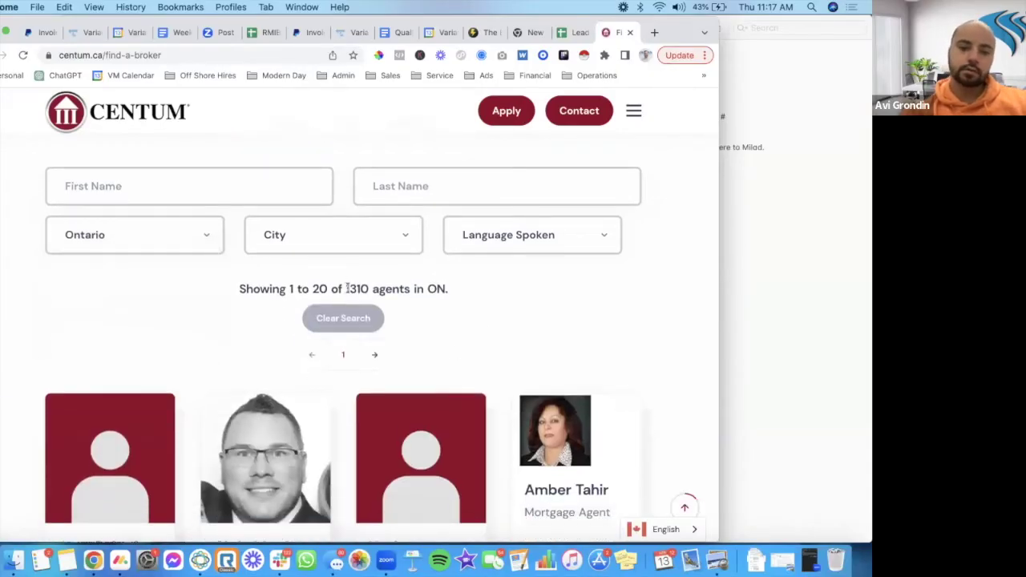
scroll(449, 328, "down", 15)
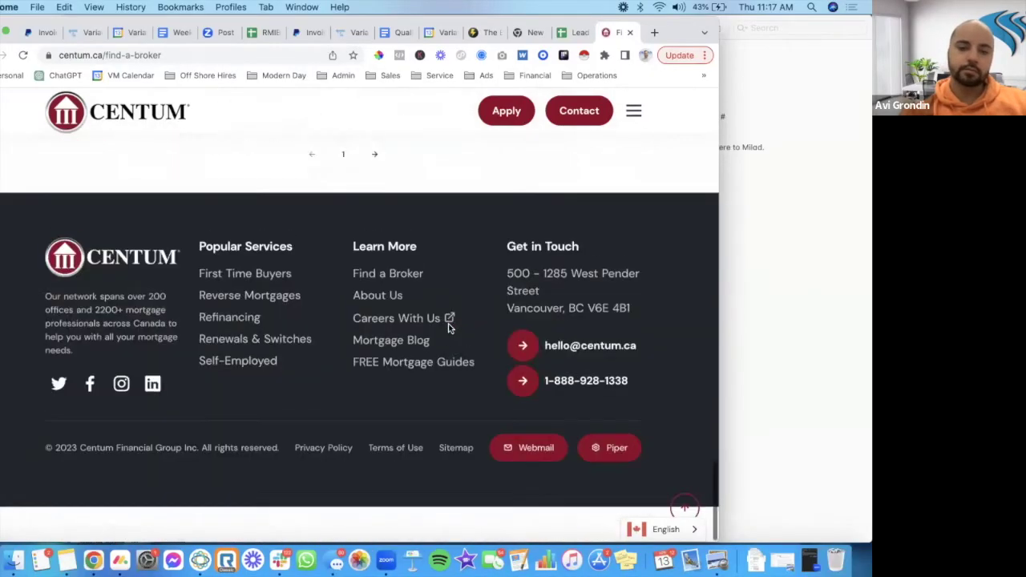
scroll(449, 329, "up", 6)
scroll(449, 328, "up", 10)
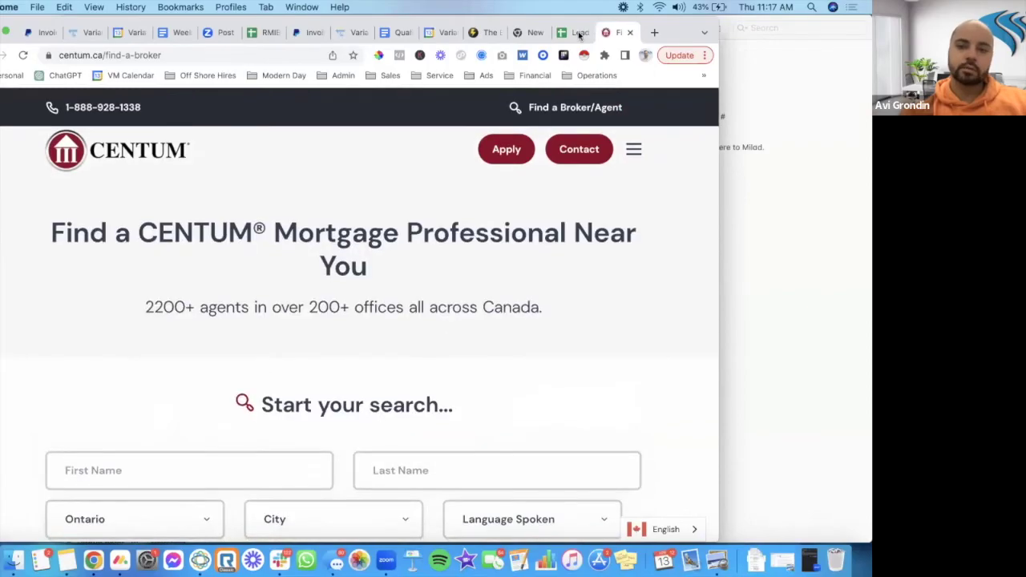
Open the dominionlending.ca/mortgage-brokers link from the lead list spreadsheet
left_click(579, 32)
left_click(35, 219)
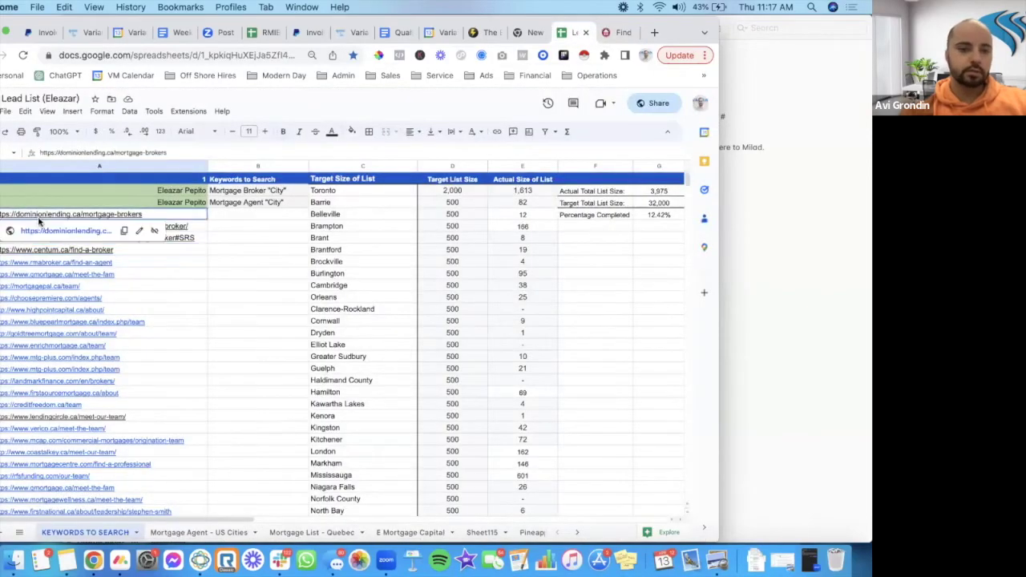
left_click(48, 230)
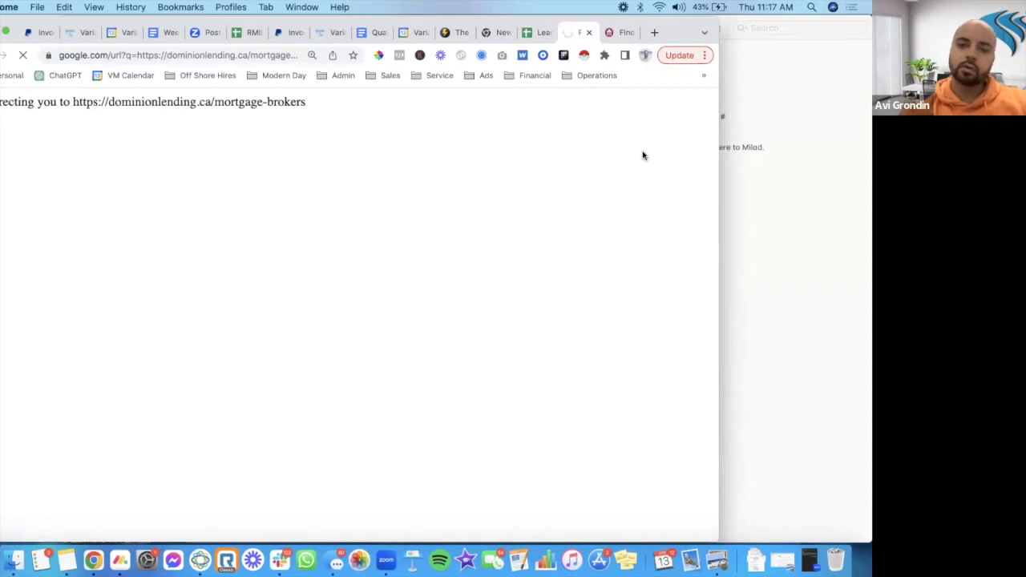
Search Google for "instant data scraper extension" in a new tab and open the Instant Data Scraper page in the Chrome Web Store
left_click(654, 33)
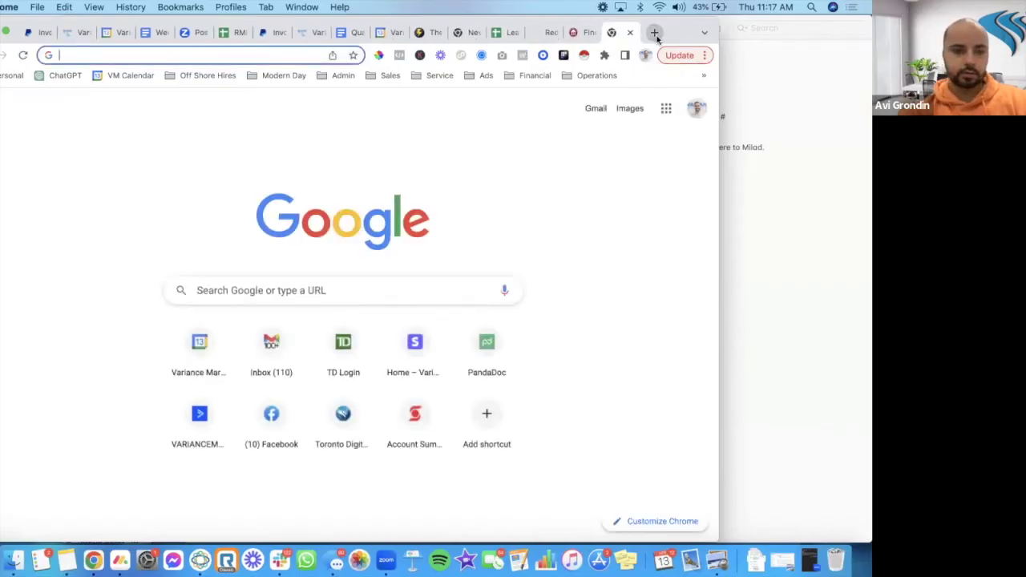
type("instant da")
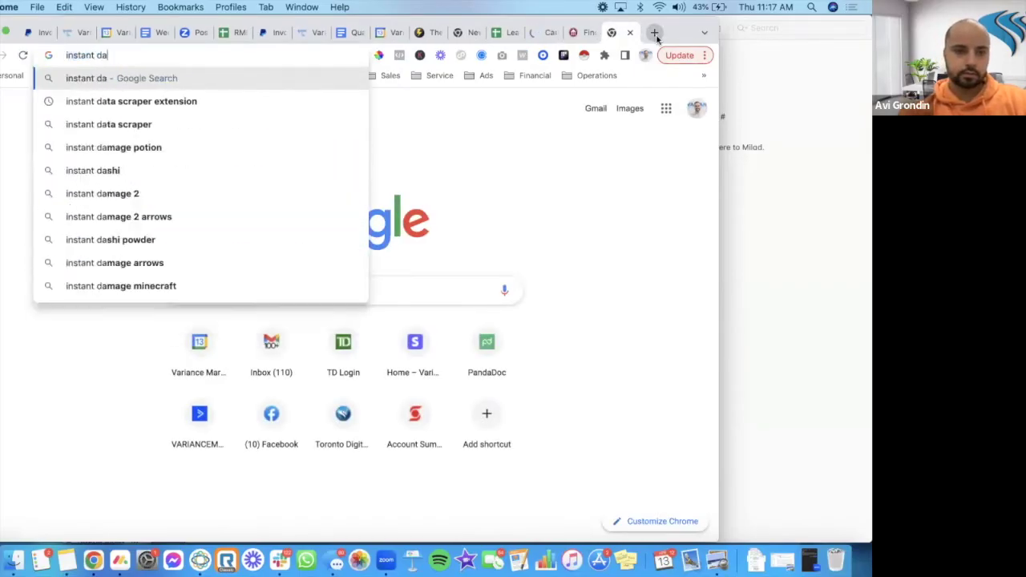
type("ta scraper")
key("Return")
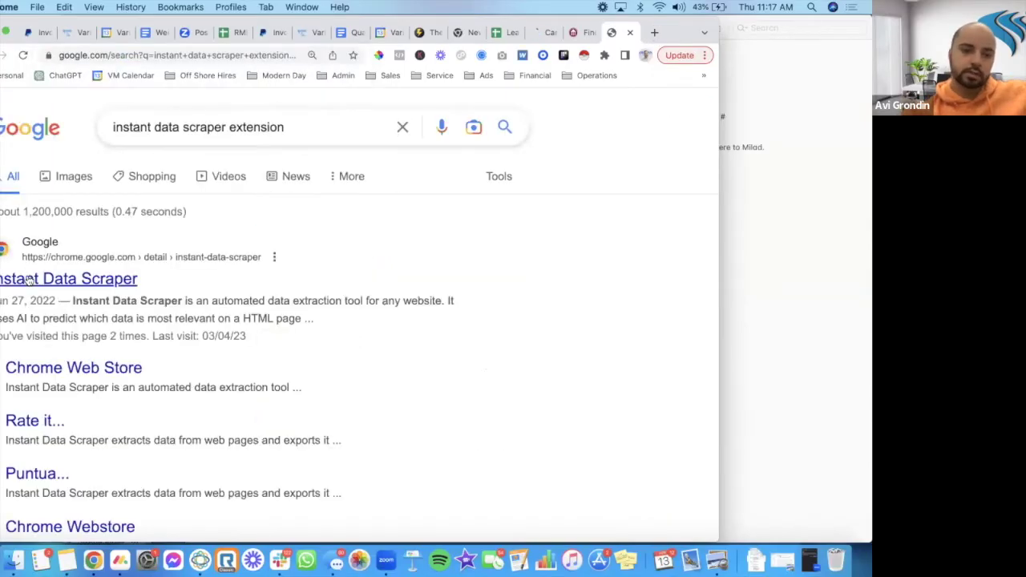
left_click(28, 279)
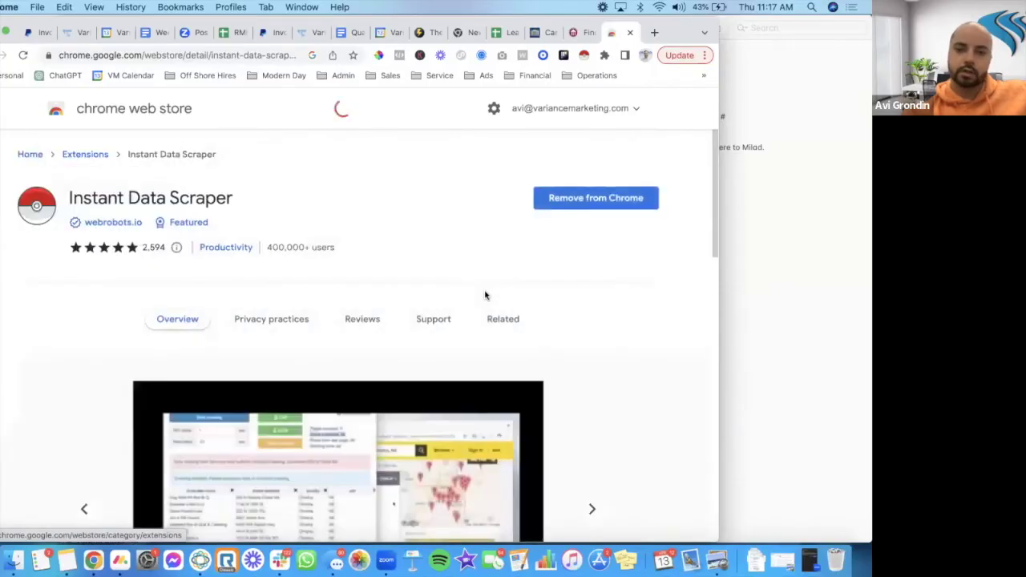
Return to the Centum page with the Ontario agents and run the Instant Data Scraper extension on it
left_click(582, 39)
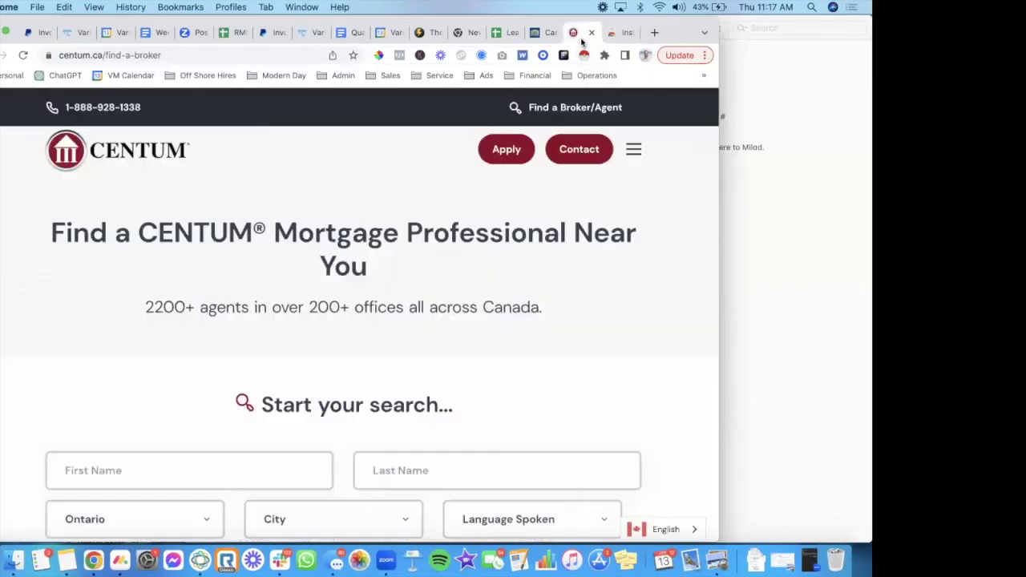
scroll(393, 279, "down", 20)
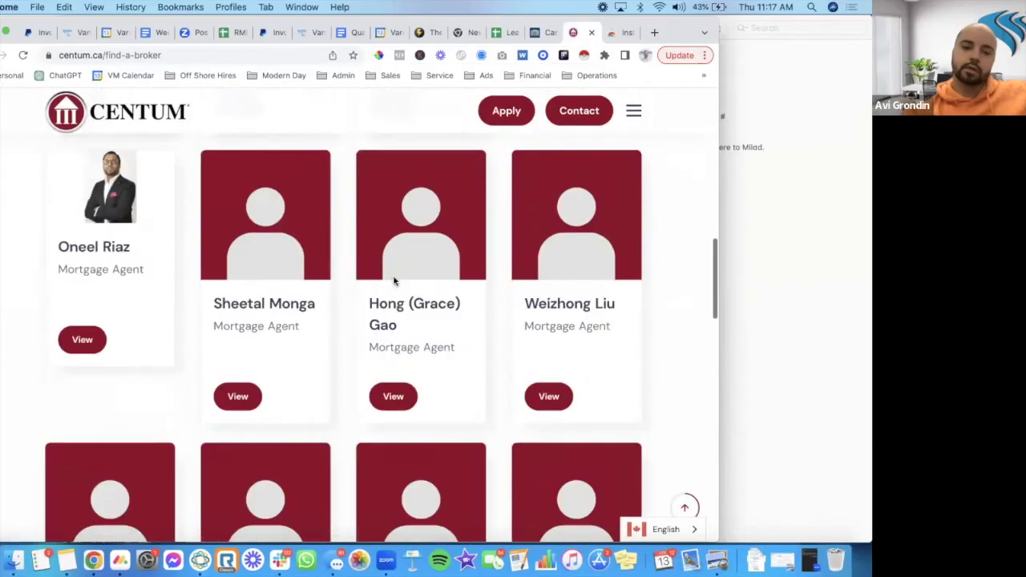
scroll(393, 279, "up", 20)
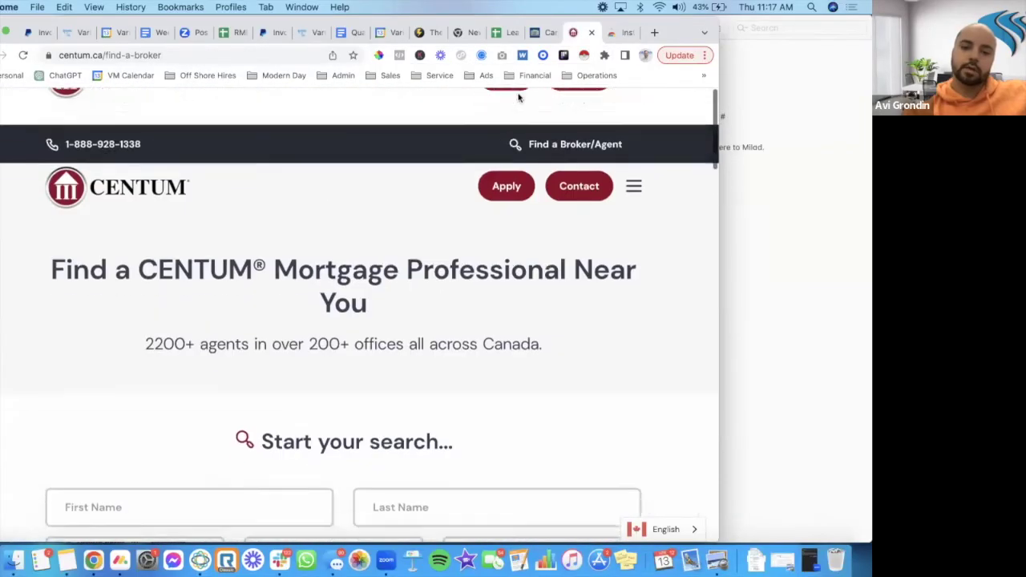
left_click(585, 55)
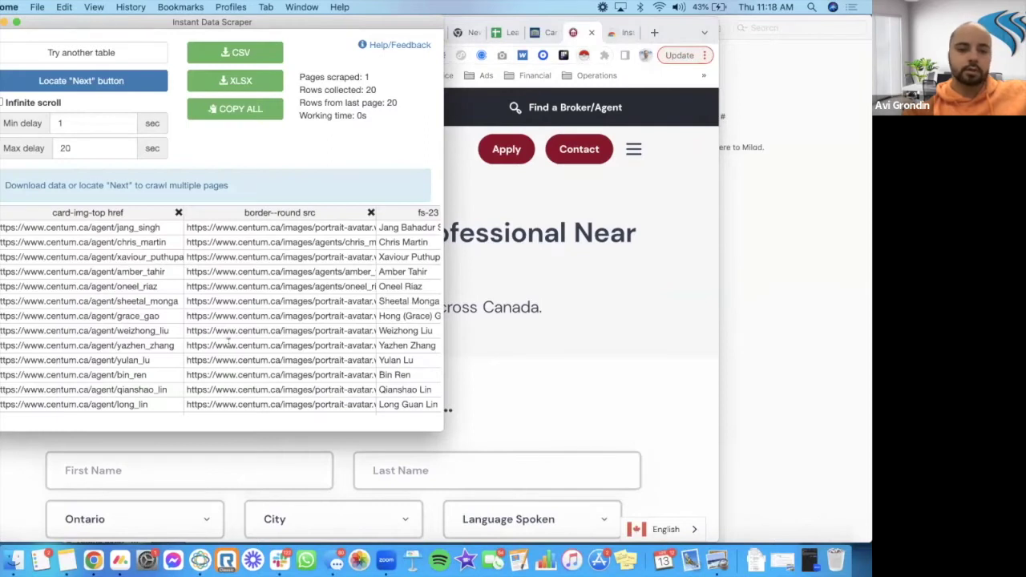
Examine the scraped profile link, image, agent name and job title columns in the Instant Data Scraper results
scroll(229, 343, "right", 3)
scroll(229, 343, "left", 3)
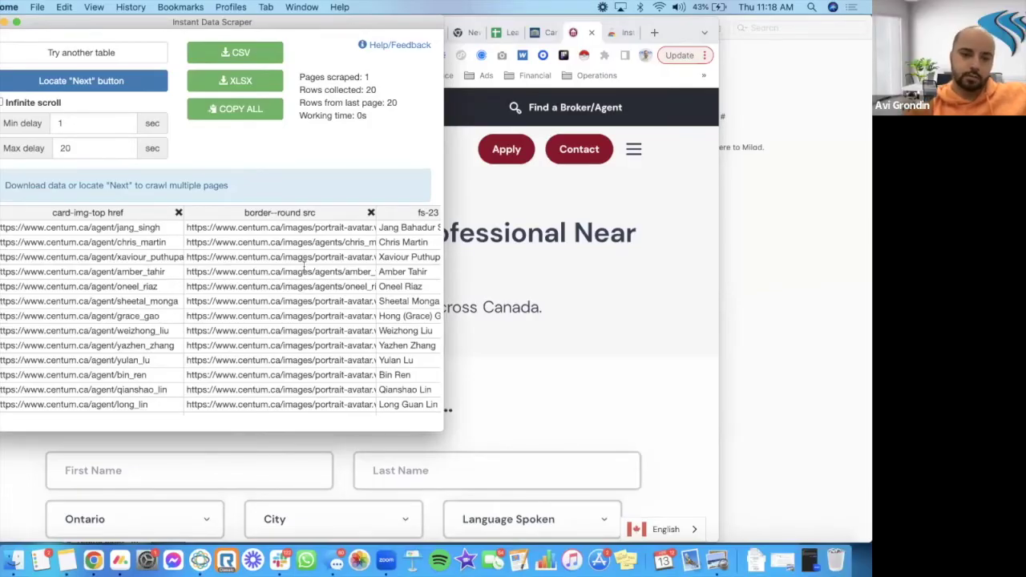
scroll(304, 261, "right", 5)
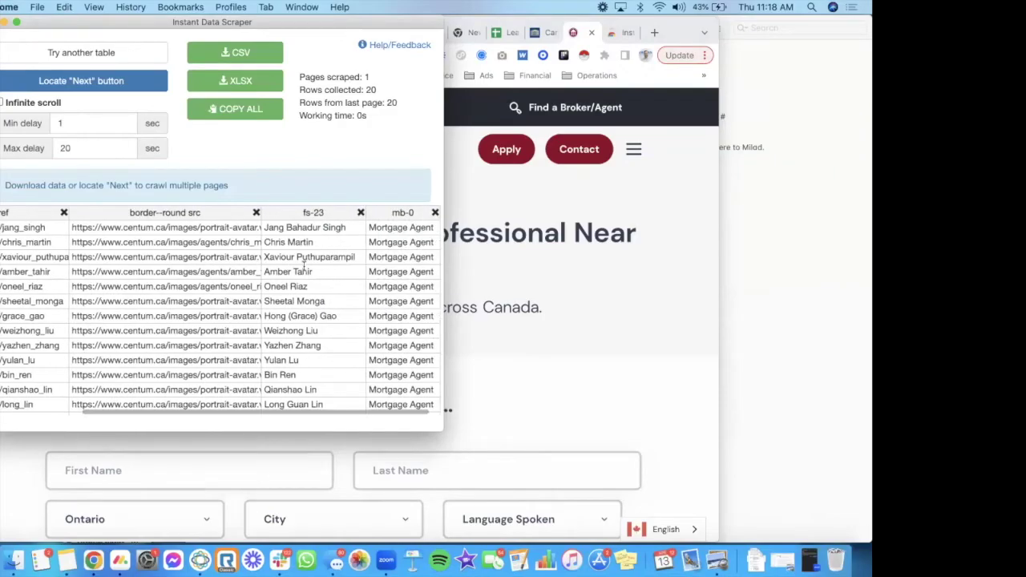
scroll(292, 341, "left", 3)
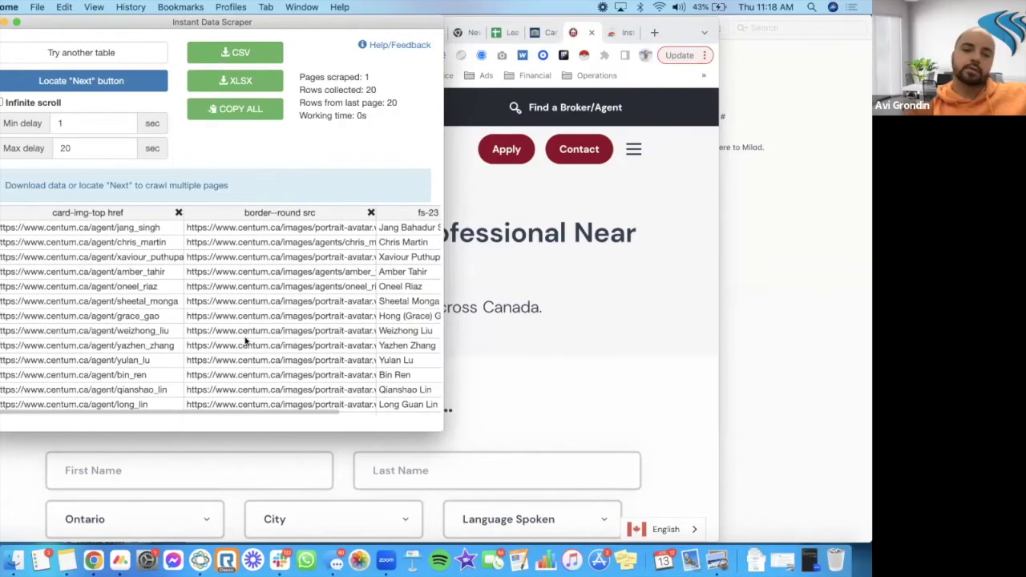
scroll(136, 297, "right", 4)
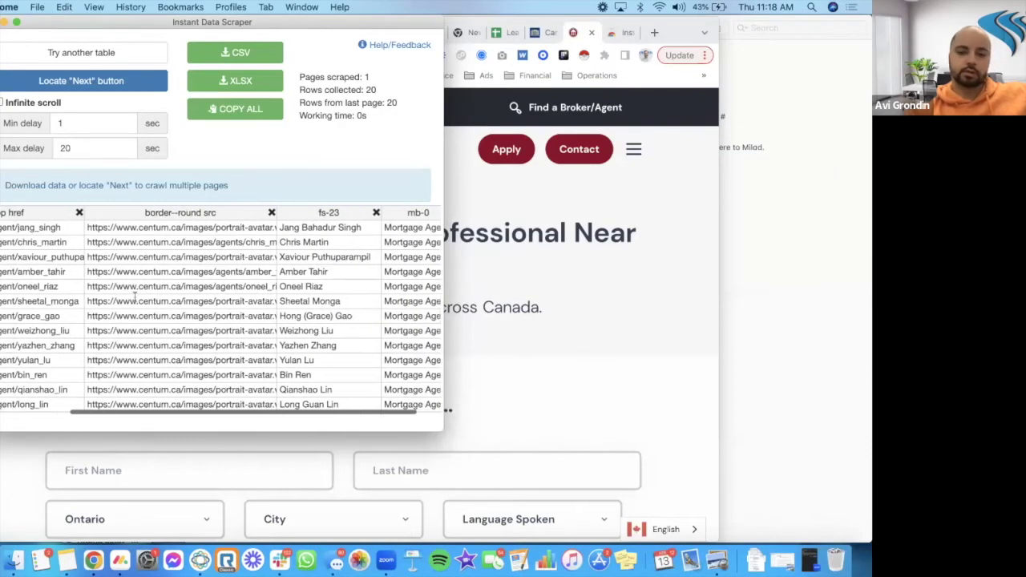
scroll(135, 299, "left", 4)
scroll(135, 297, "right", 4)
scroll(134, 297, "left", 4)
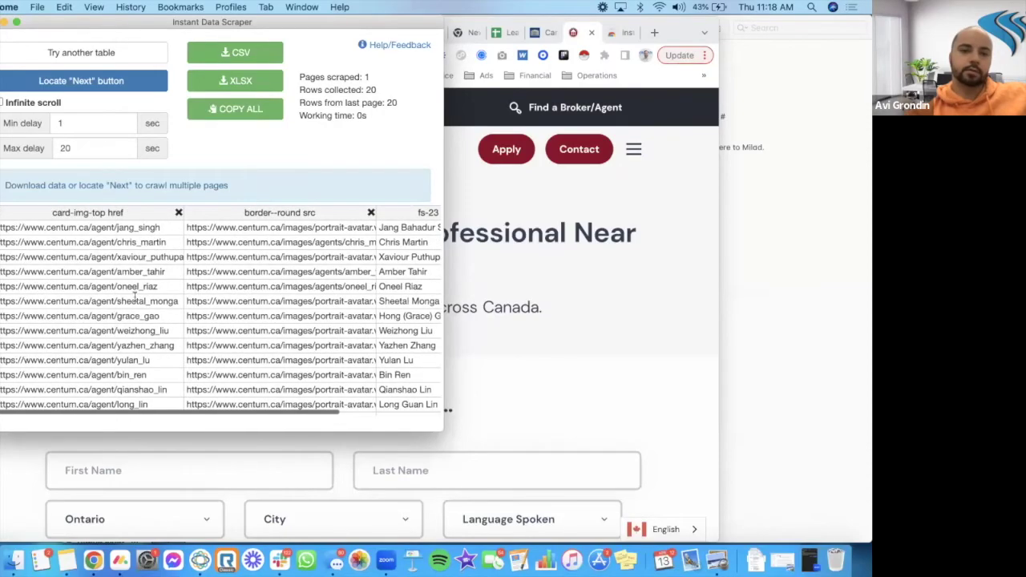
scroll(135, 296, "right", 4)
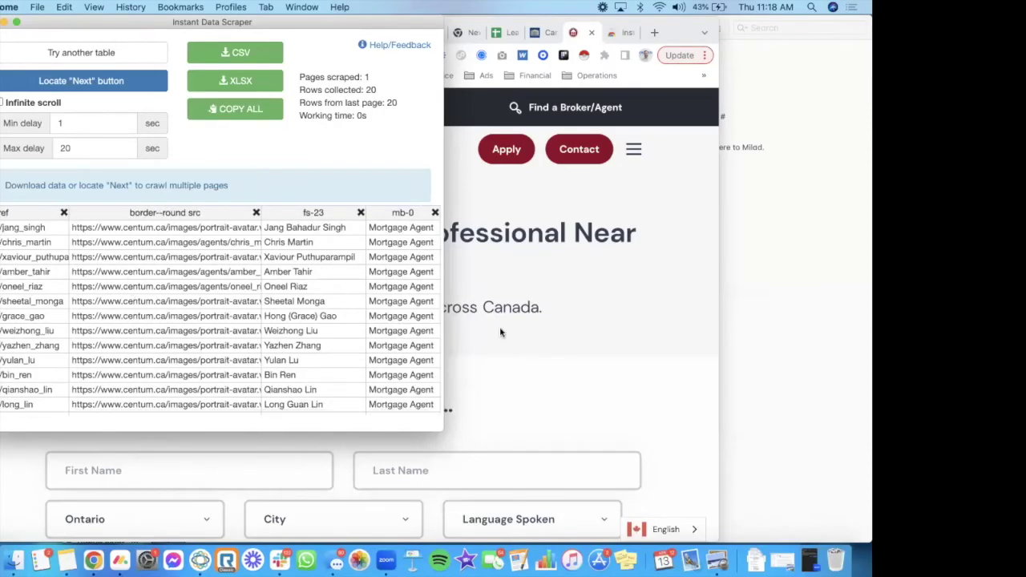
Locate the Next button for the scraper by marking the forward arrow below the Centum agent cards, and reopen Instant Data Scraper
scroll(500, 326, "down", 15)
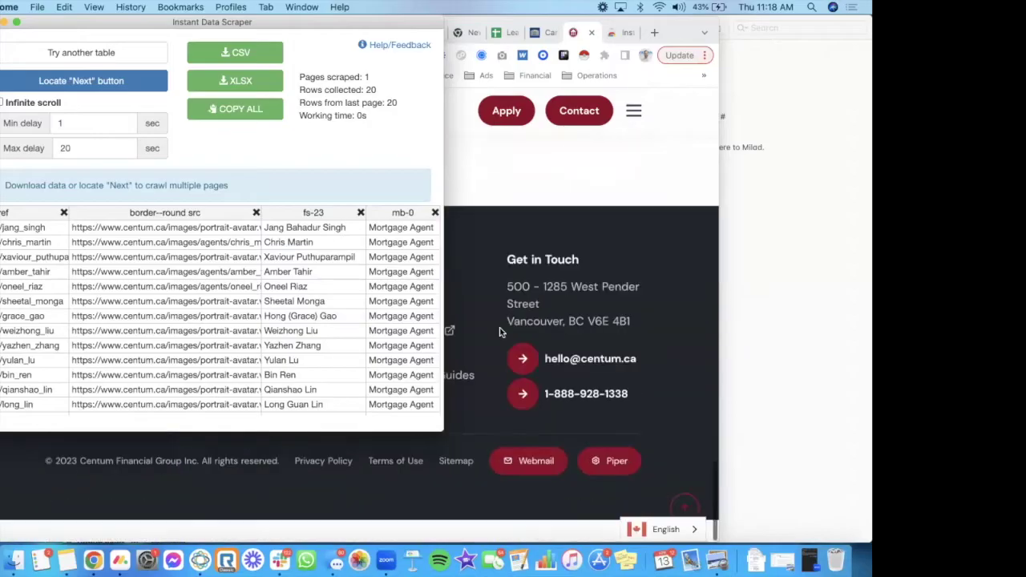
scroll(500, 331, "up", 5)
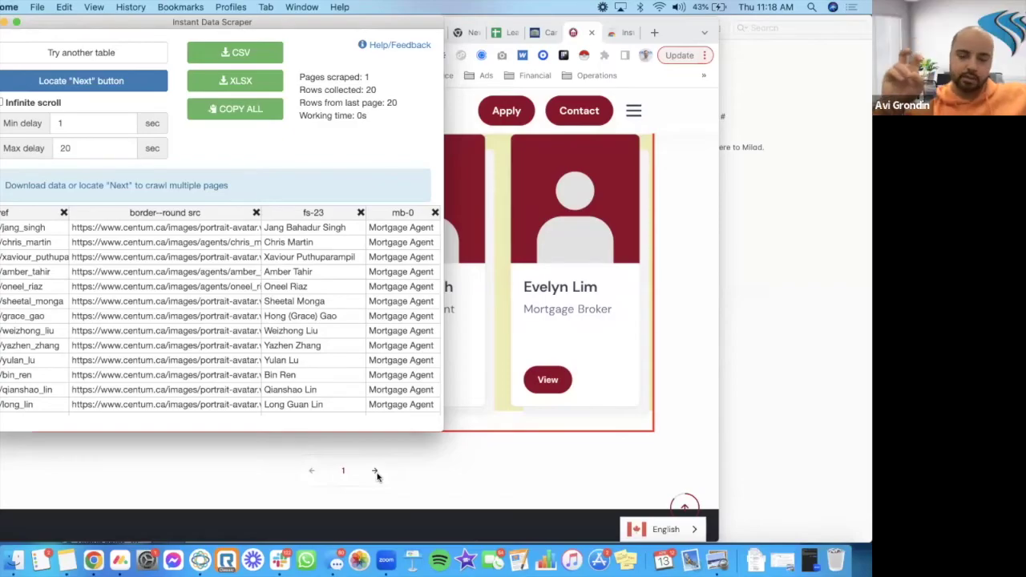
left_click(78, 82)
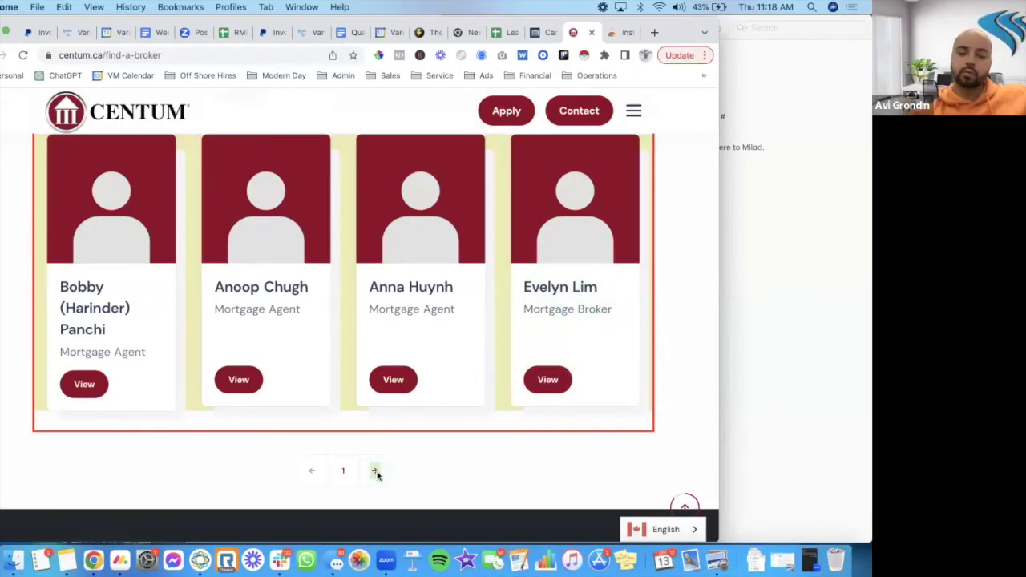
left_click(375, 471)
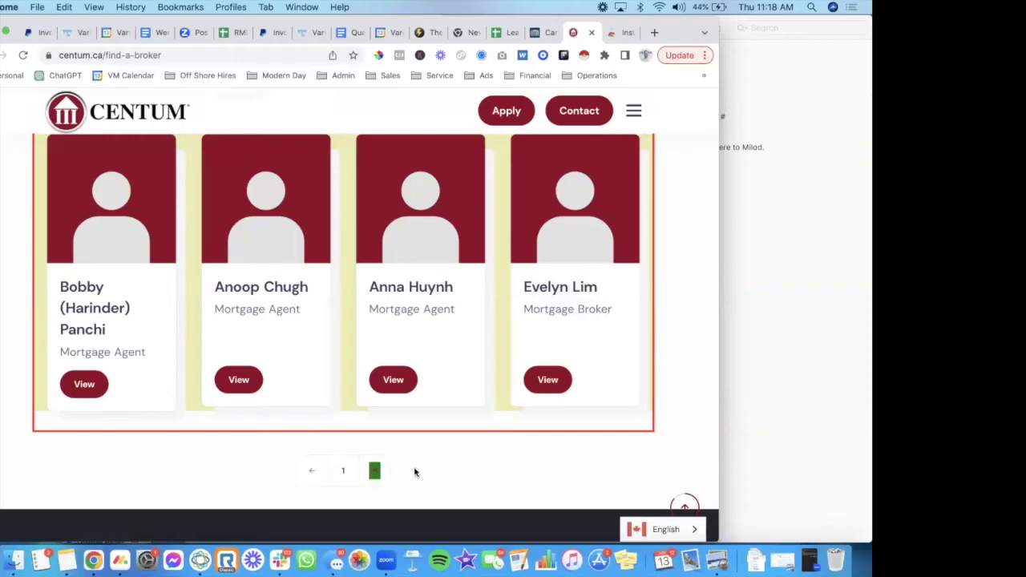
left_click(583, 56)
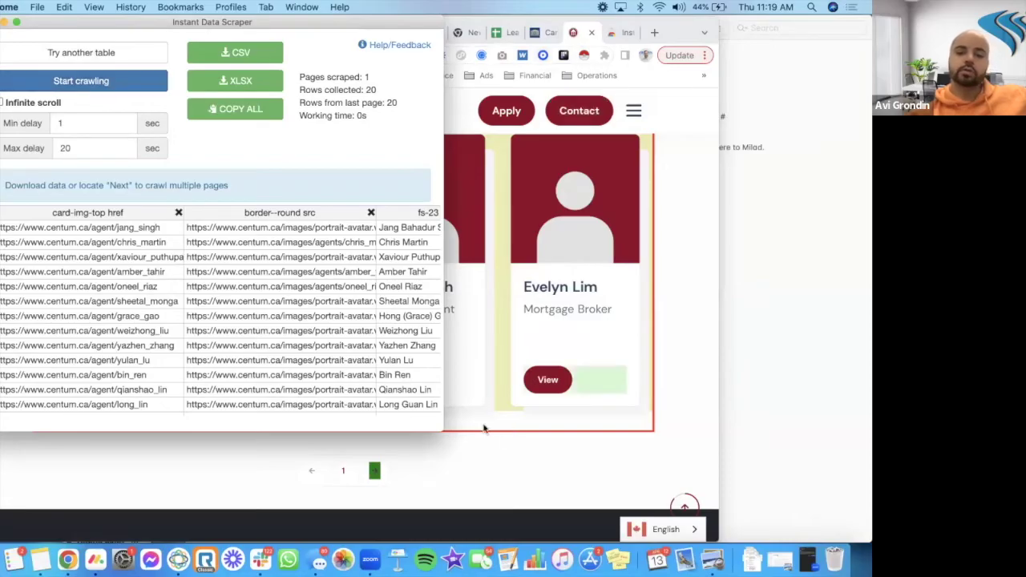
Check the scraped columns and start crawling the Centum agent pages
scroll(244, 323, "right", 5)
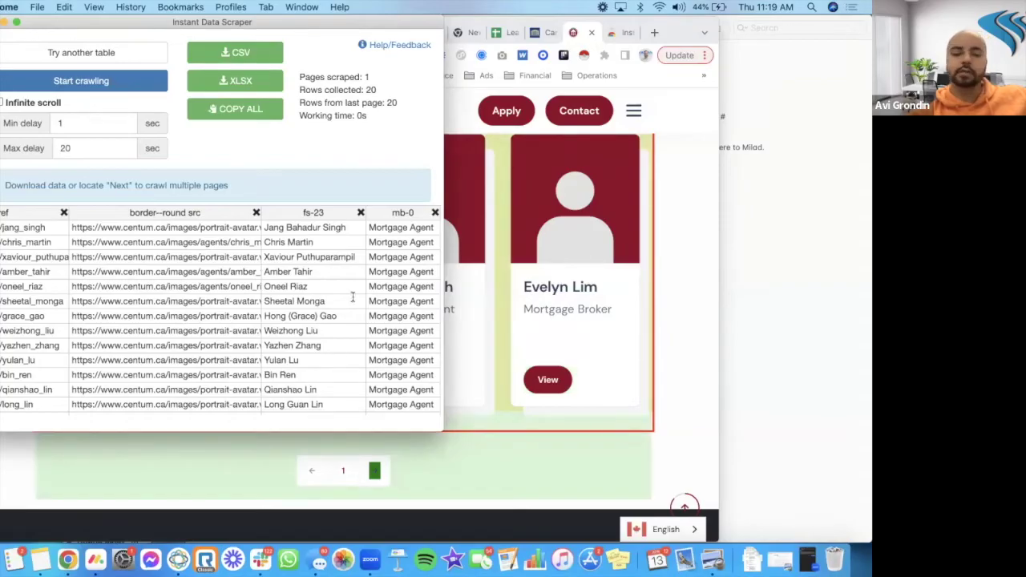
scroll(144, 312, "left", 5)
scroll(144, 313, "right", 5)
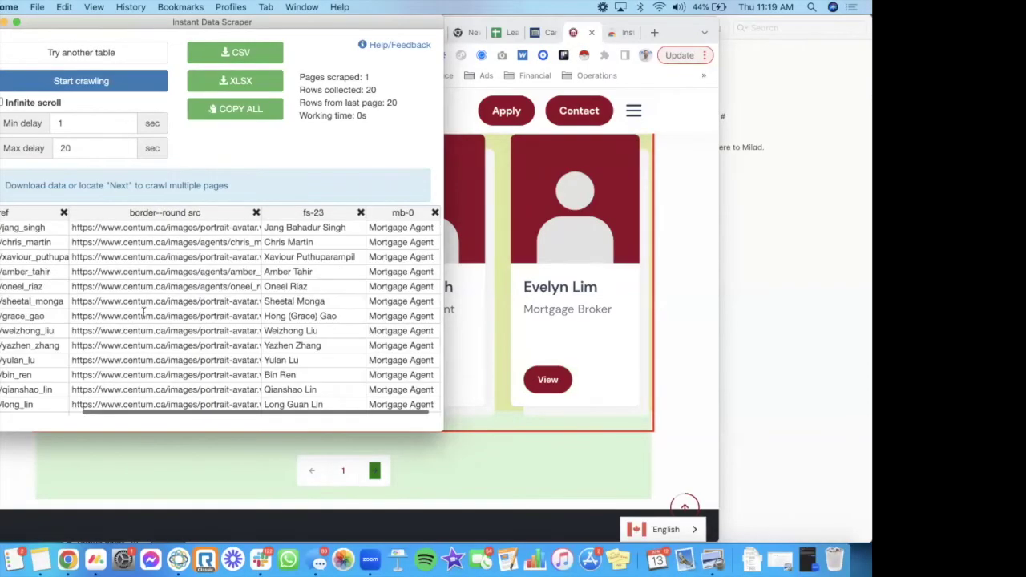
scroll(160, 314, "left", 5)
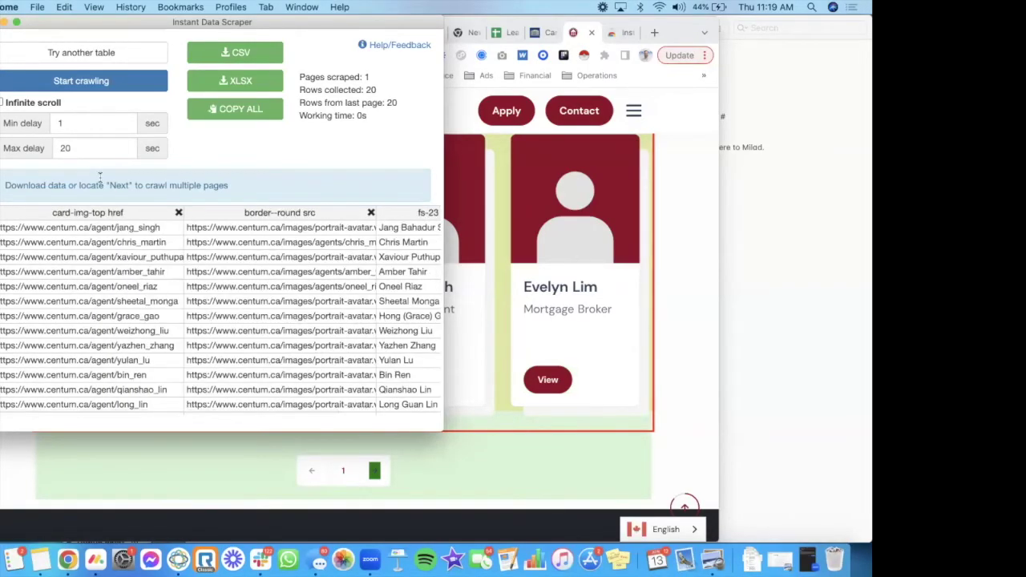
left_click(84, 85)
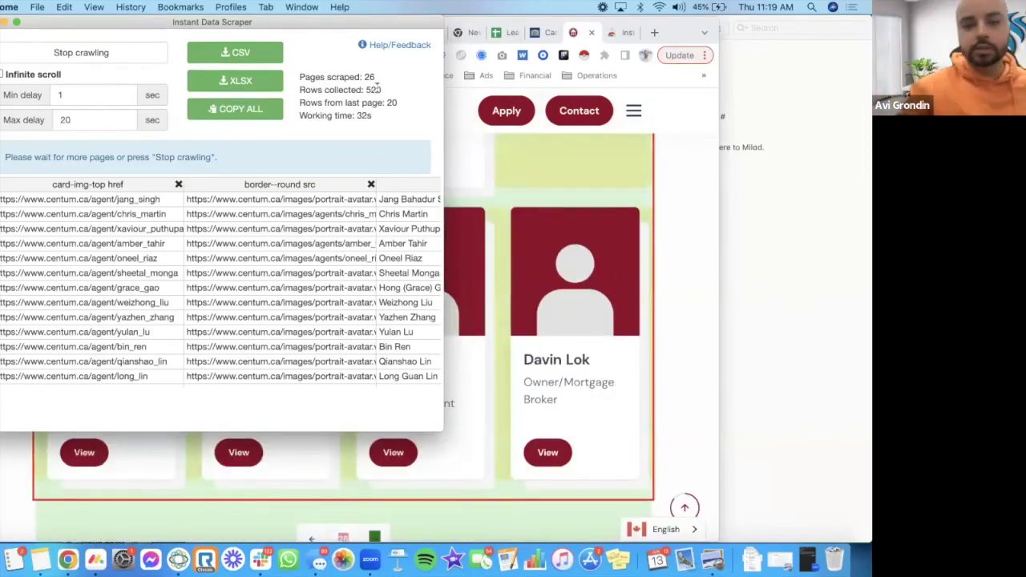
Rerun Instant Data Scraper on the Centum page, download the data as CSV and open centum.csv in Numbers
left_click(676, 227)
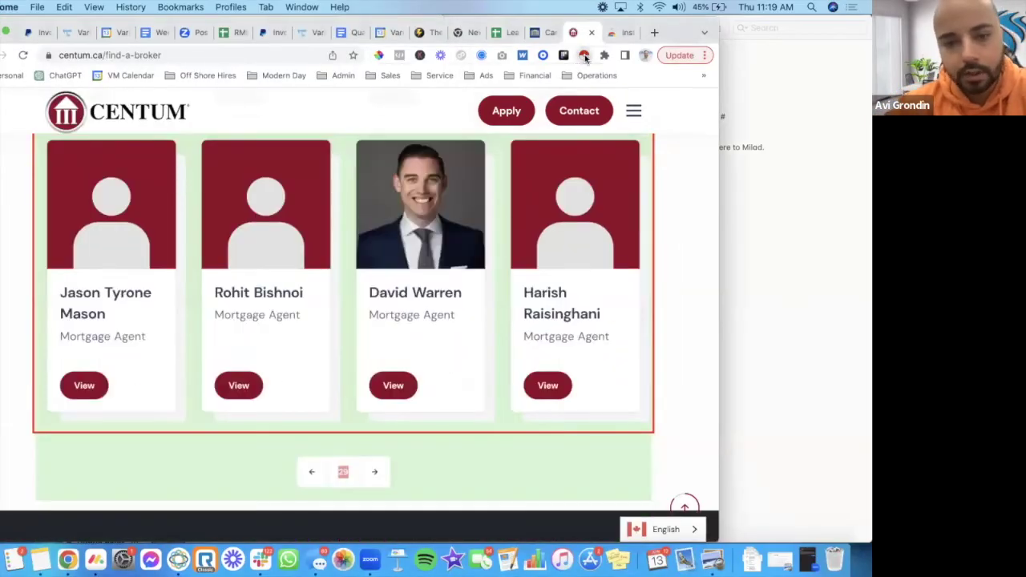
left_click(585, 57)
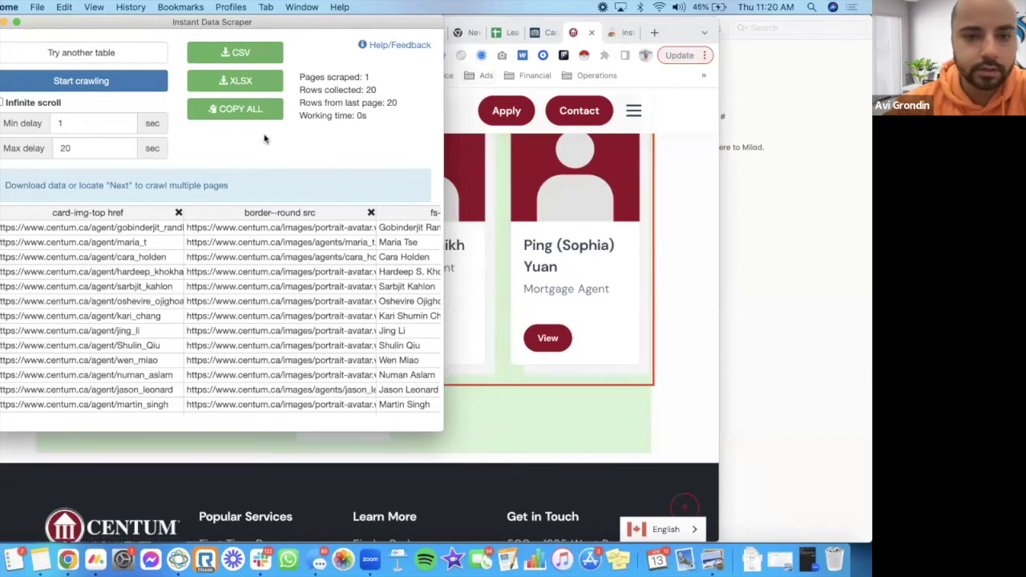
left_click(247, 53)
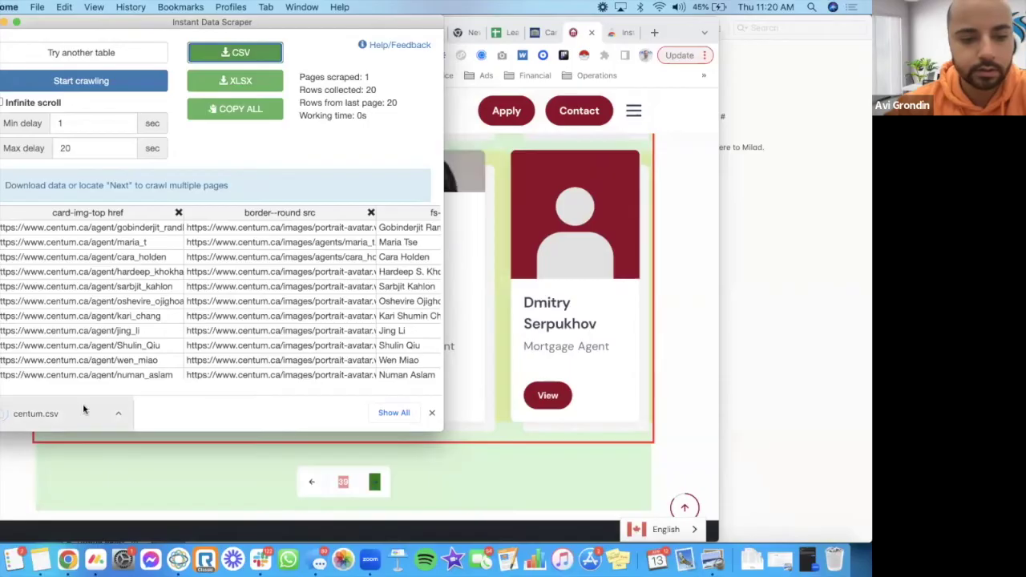
scroll(564, 350, "down", 2)
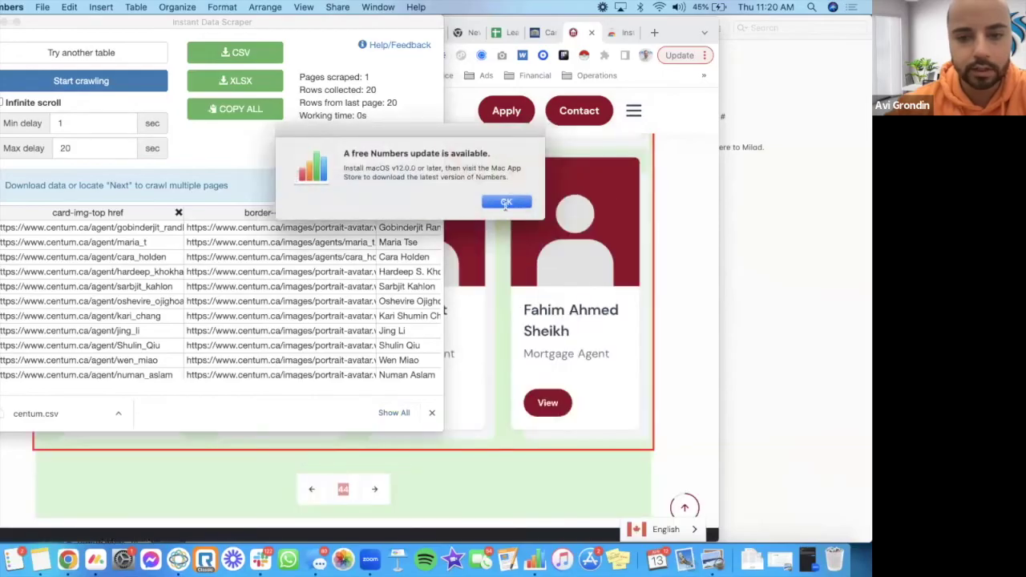
left_click(506, 203)
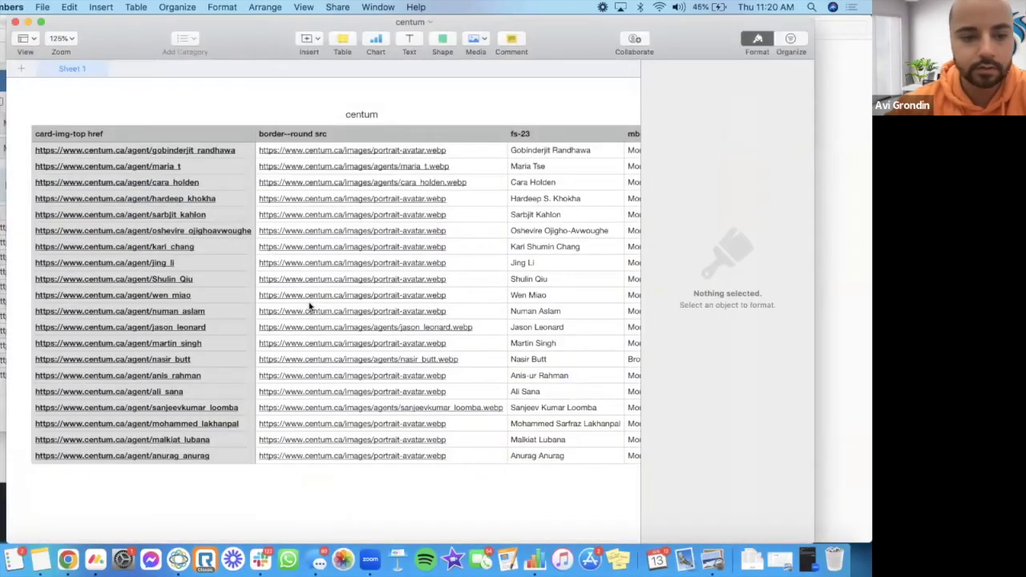
Examine the imported centum table's link, name and job title columns and minimize the Numbers window
scroll(310, 304, "down", 3)
scroll(309, 305, "up", 5)
scroll(309, 305, "right", 4)
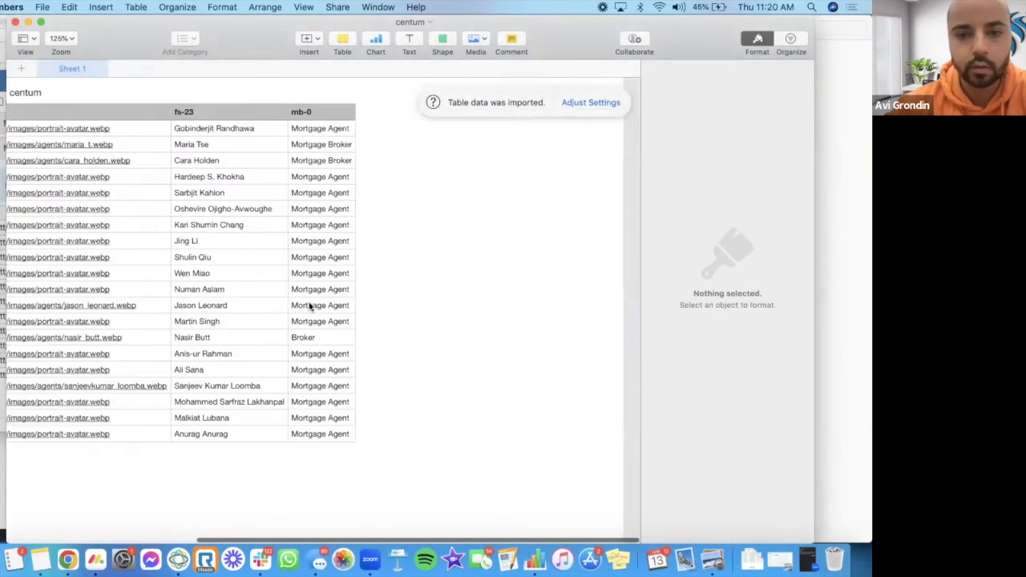
scroll(310, 305, "left", 3)
scroll(108, 84, "left", 3)
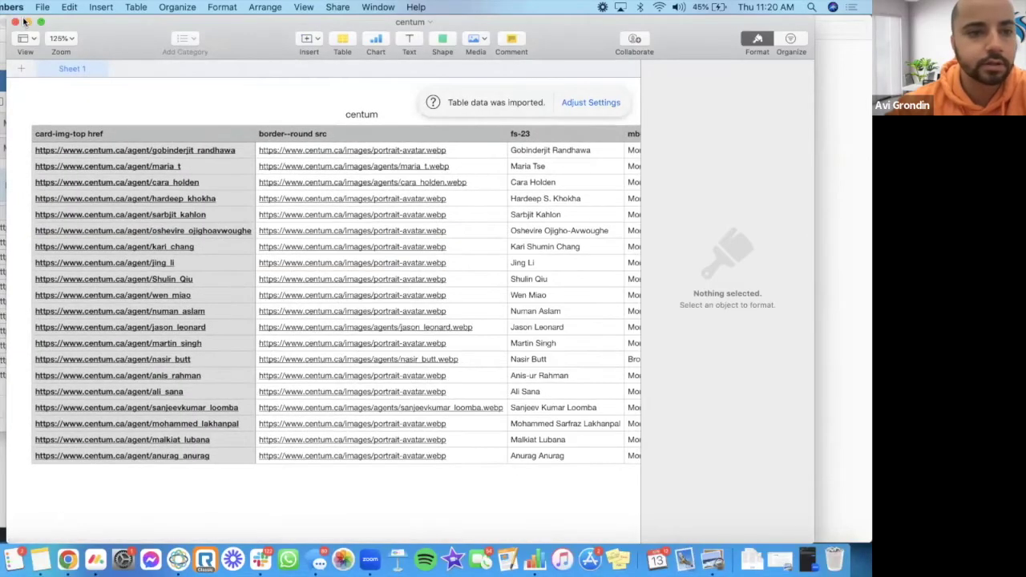
left_click(28, 22)
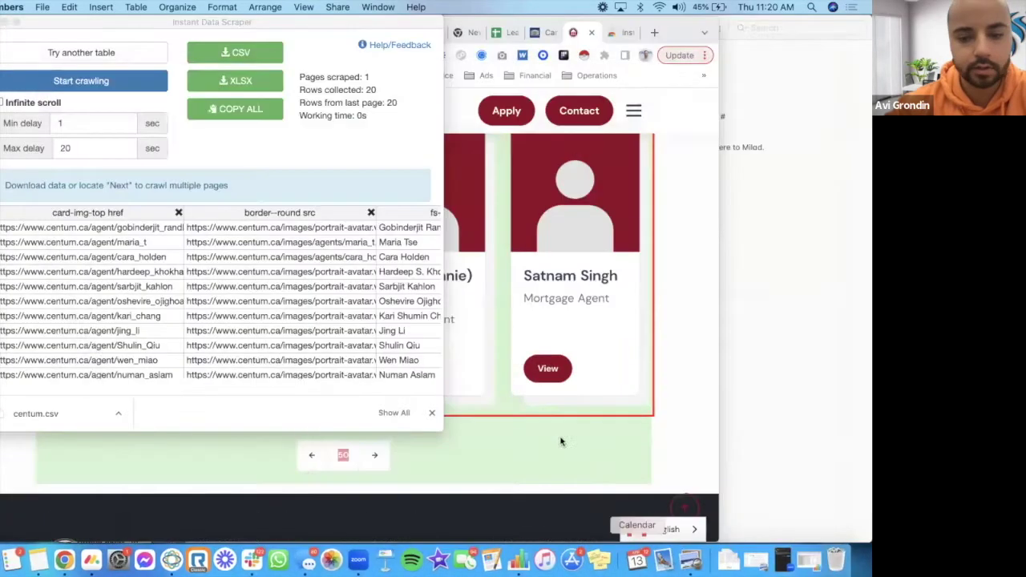
Rerun Instant Data Scraper on the current Centum page, examine the agent names and job titles, and return to the web page
scroll(340, 467, "down", 1)
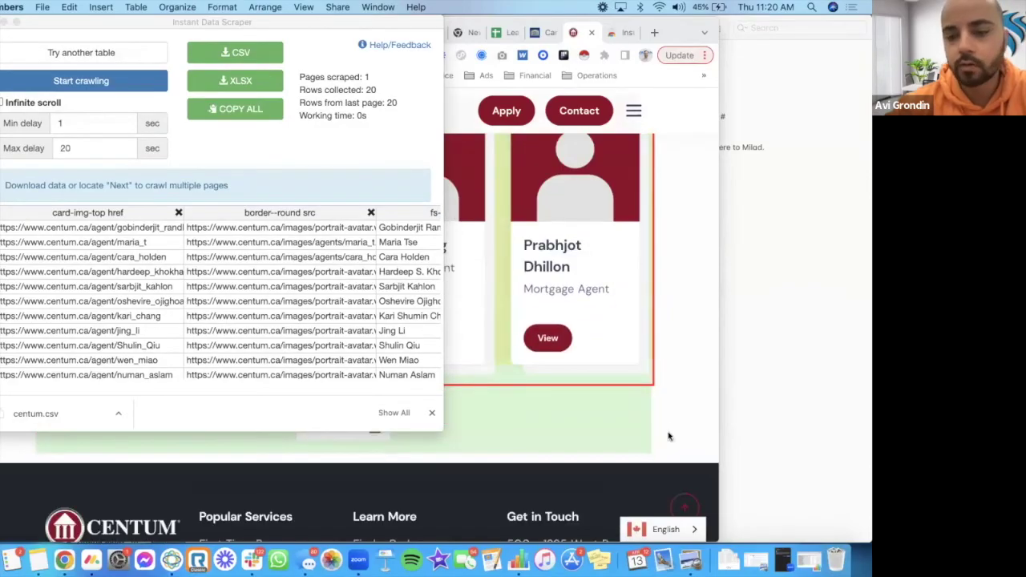
left_click(670, 437)
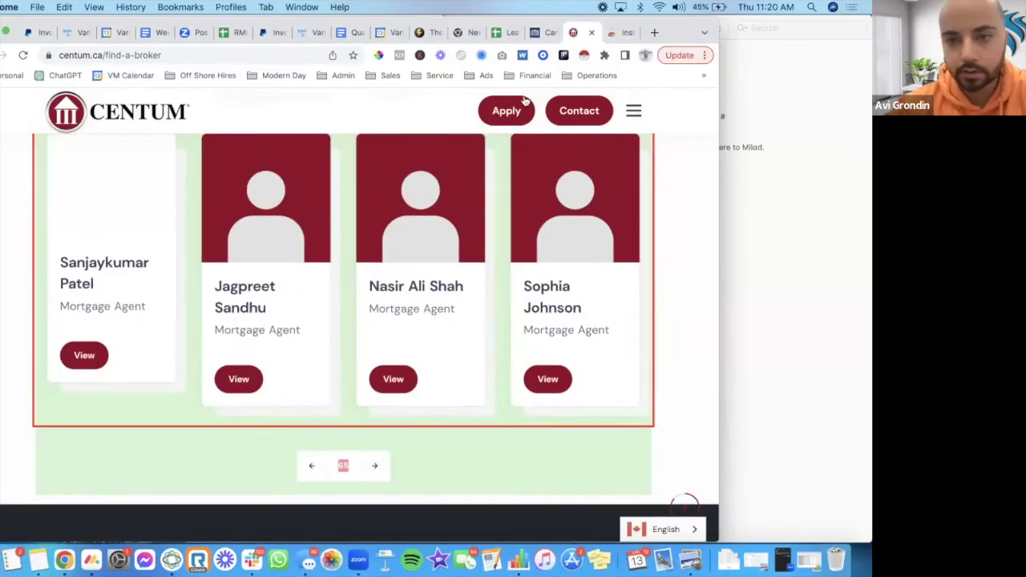
left_click(584, 56)
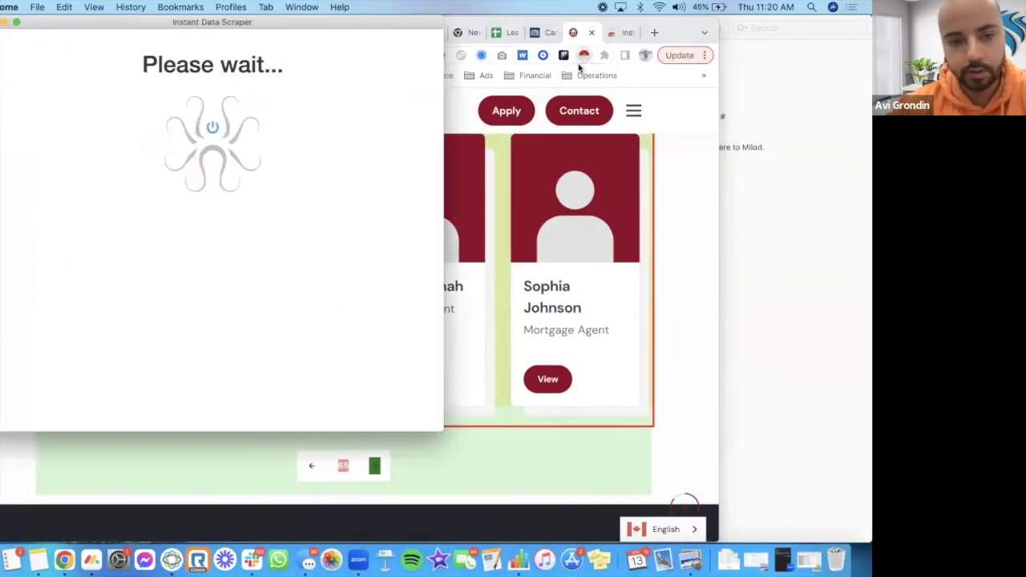
left_click(332, 258)
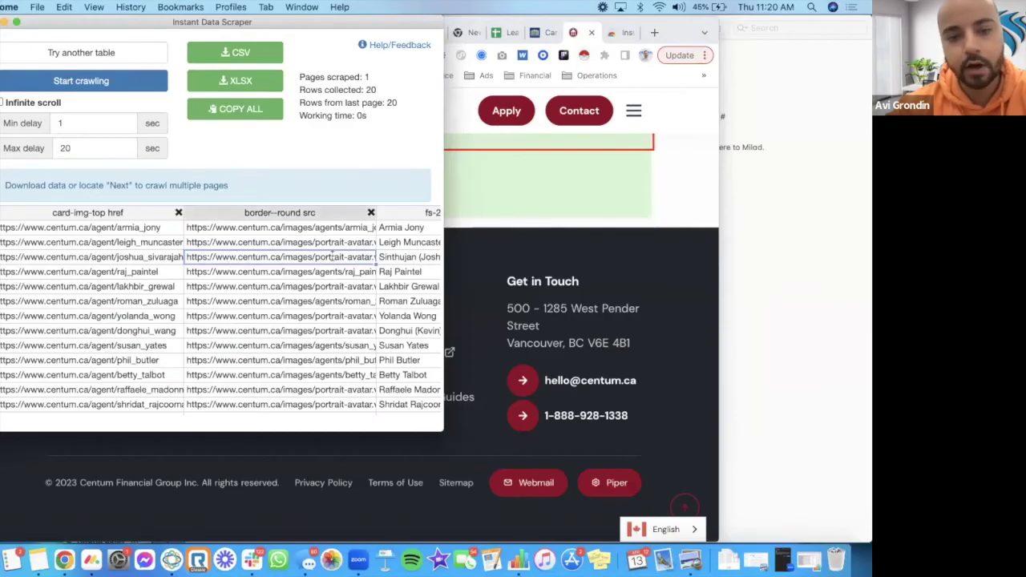
scroll(366, 256, "right", 5)
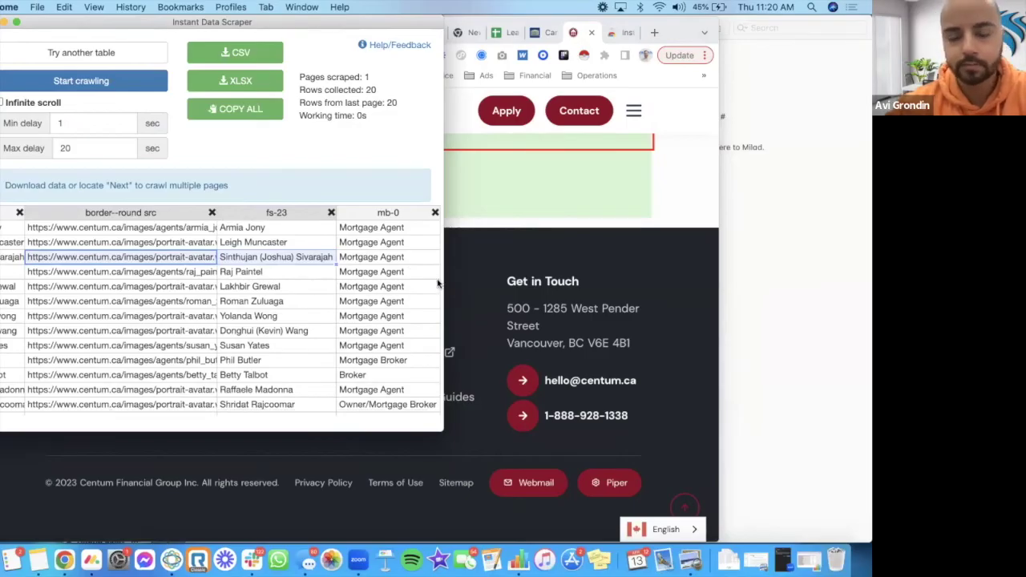
left_click(577, 148)
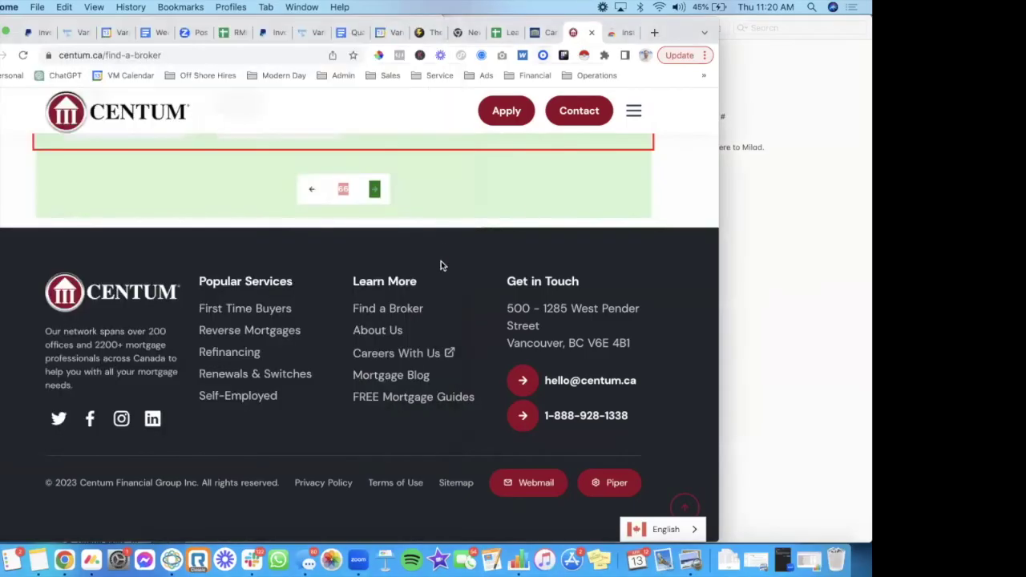
Open the Mortgage Agent - US Cities sheet of the lead list and review its name, mobile number, company website, location and profile columns
left_click(506, 42)
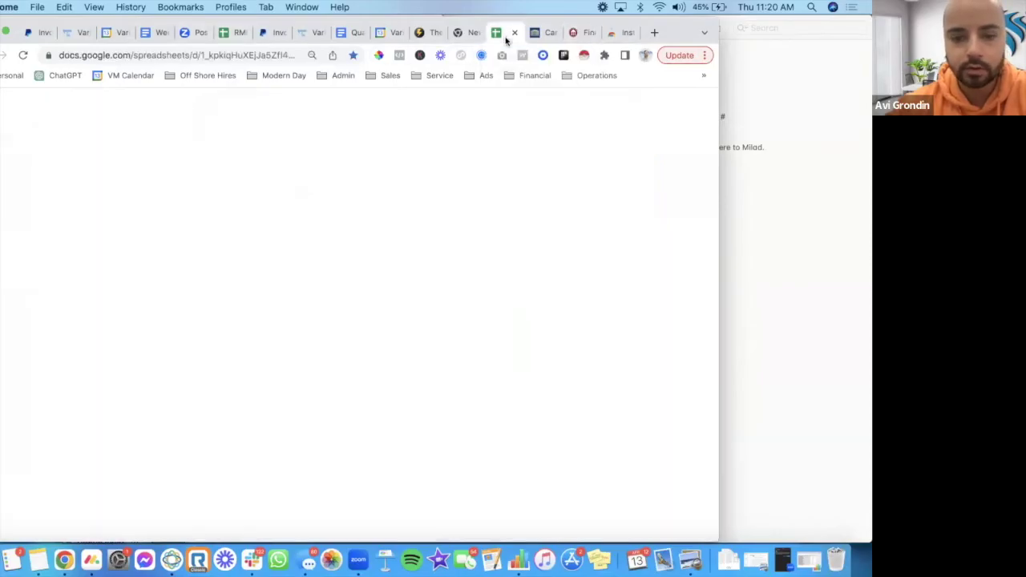
left_click(172, 536)
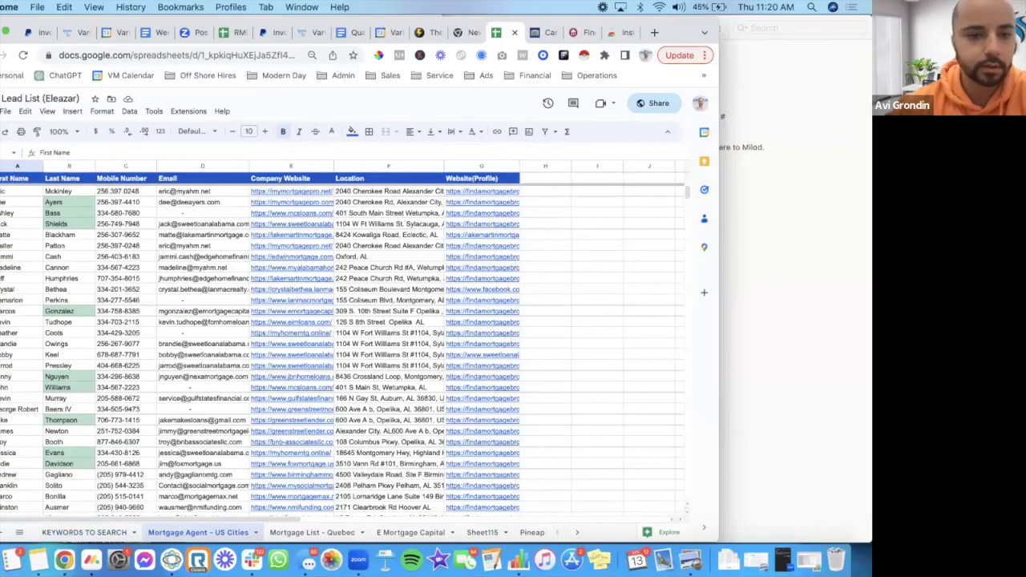
left_click(16, 165)
left_click(68, 166)
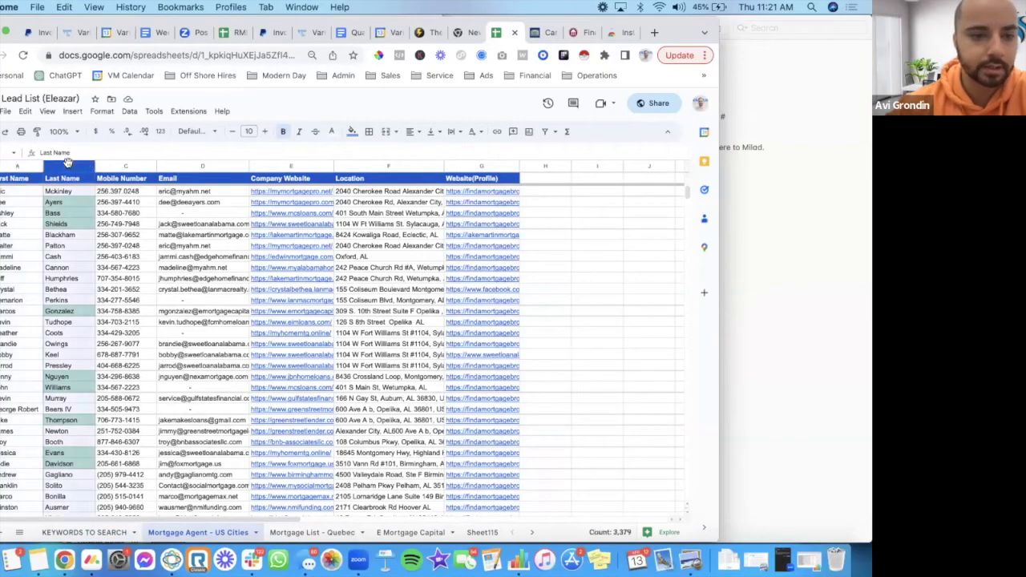
left_click(308, 164)
left_click(389, 165)
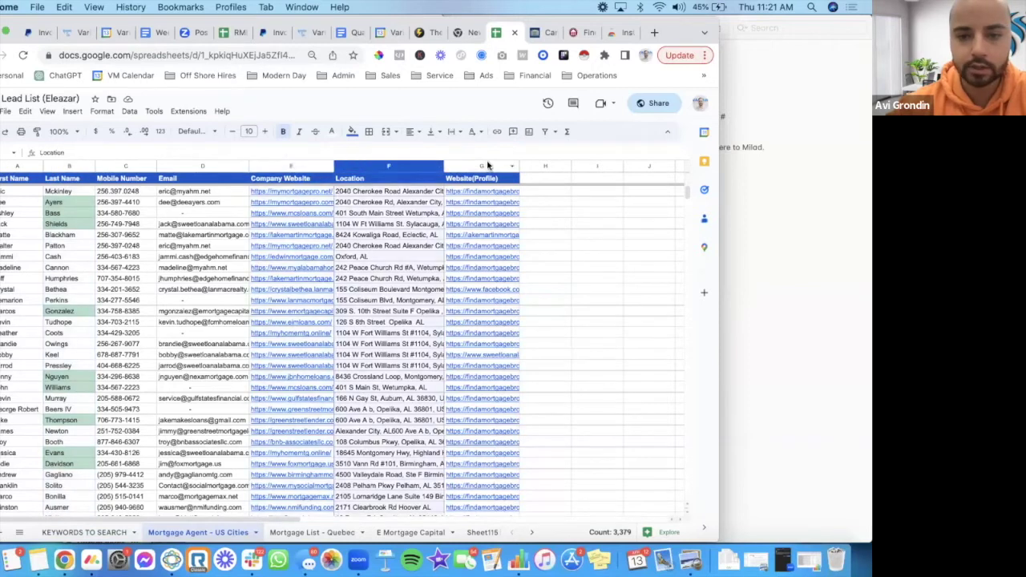
left_click(484, 166)
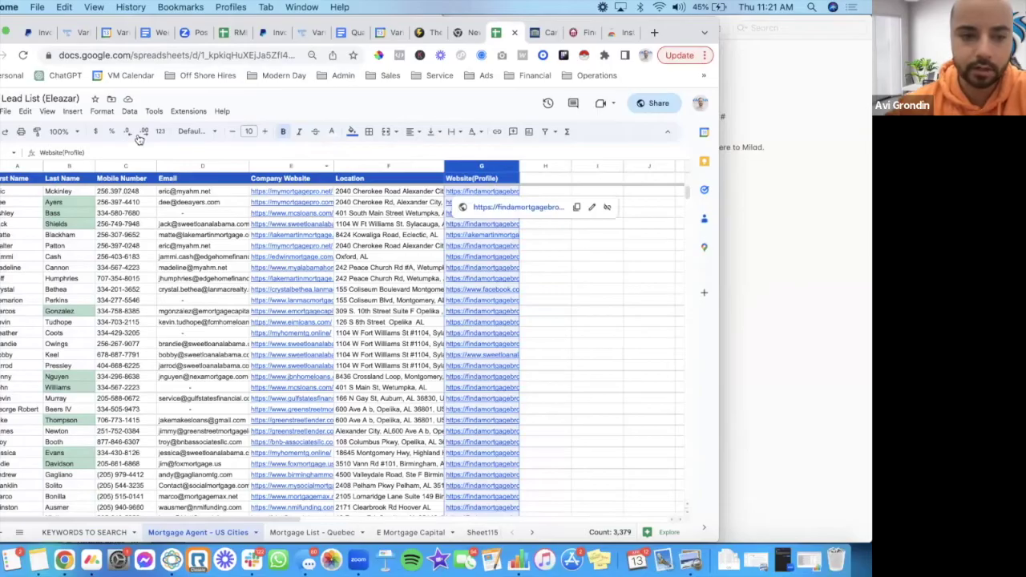
left_click(125, 180)
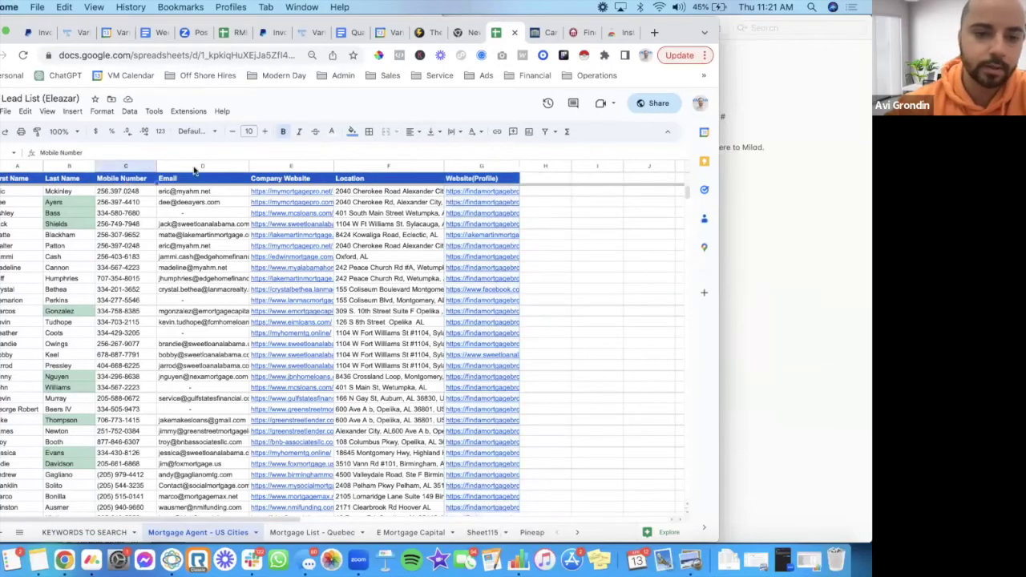
Examine the email, mobile number, company website and profile entries of the agents in the Mortgage Agent - US Cities sheet
key("Right")
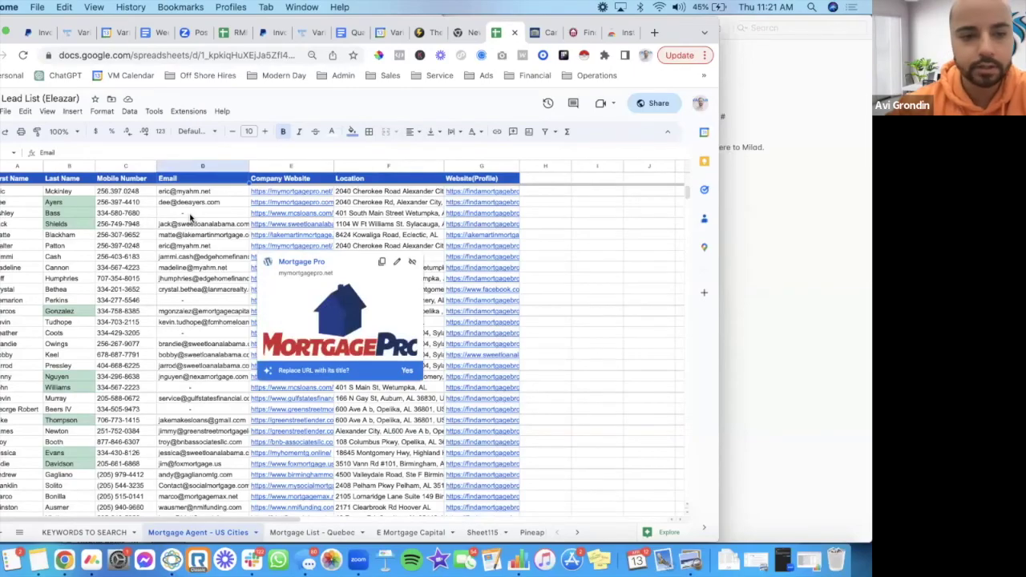
left_click(188, 214)
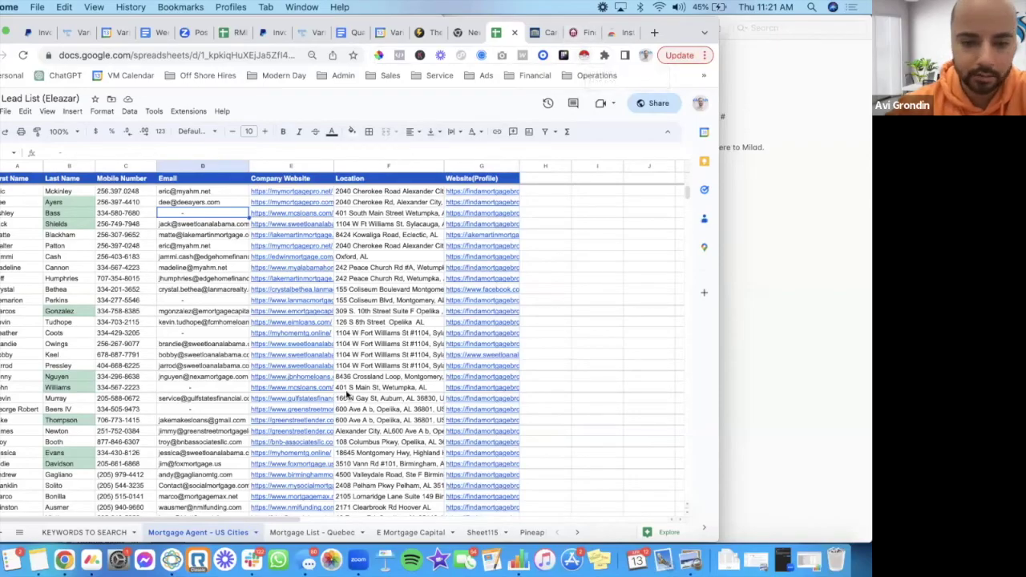
left_click(213, 191)
left_click_drag(110, 272, 110, 478)
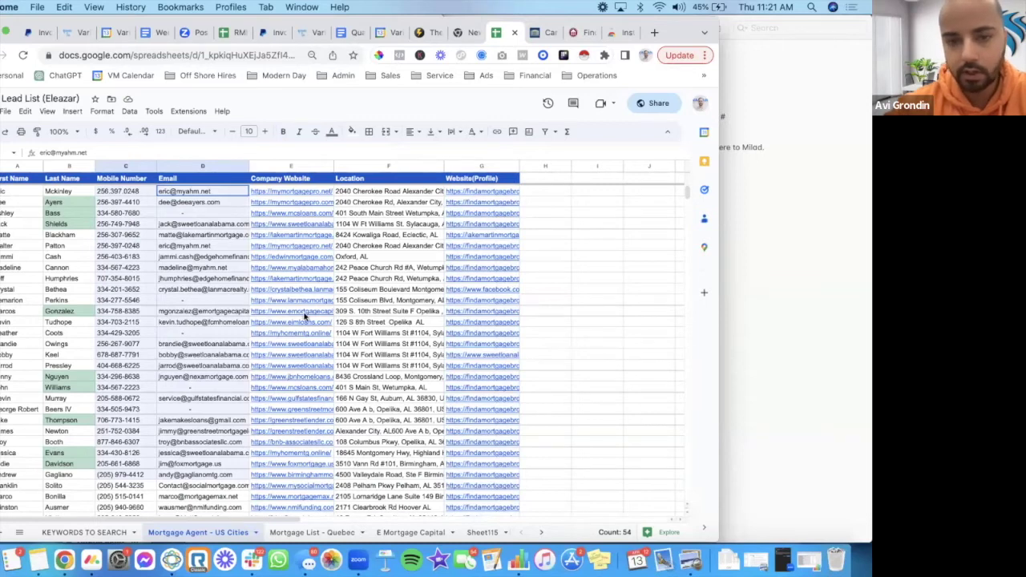
scroll(305, 318, "down", 10)
scroll(200, 313, "up", 10)
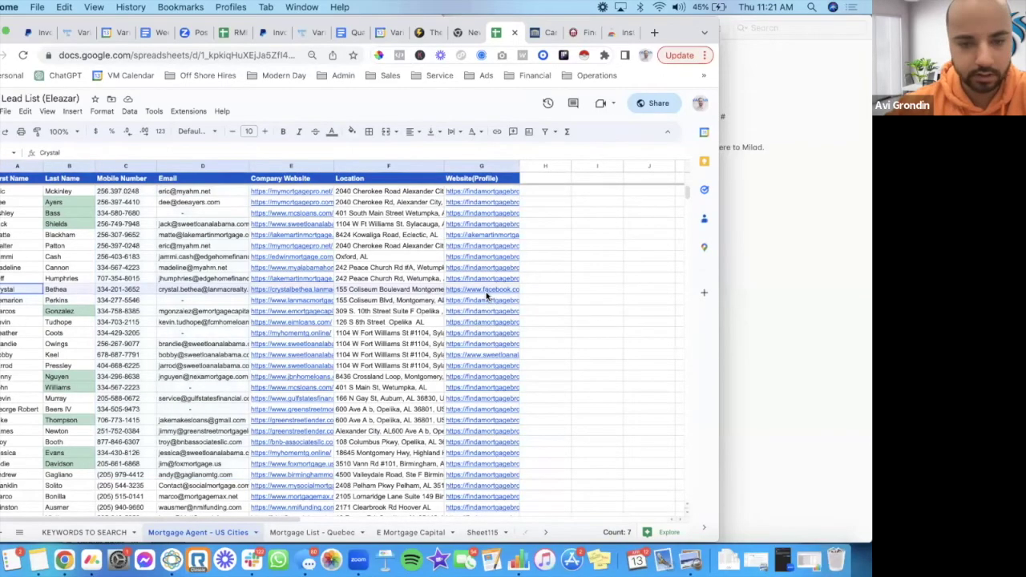
left_click(486, 292)
left_click(178, 291)
left_click(105, 280)
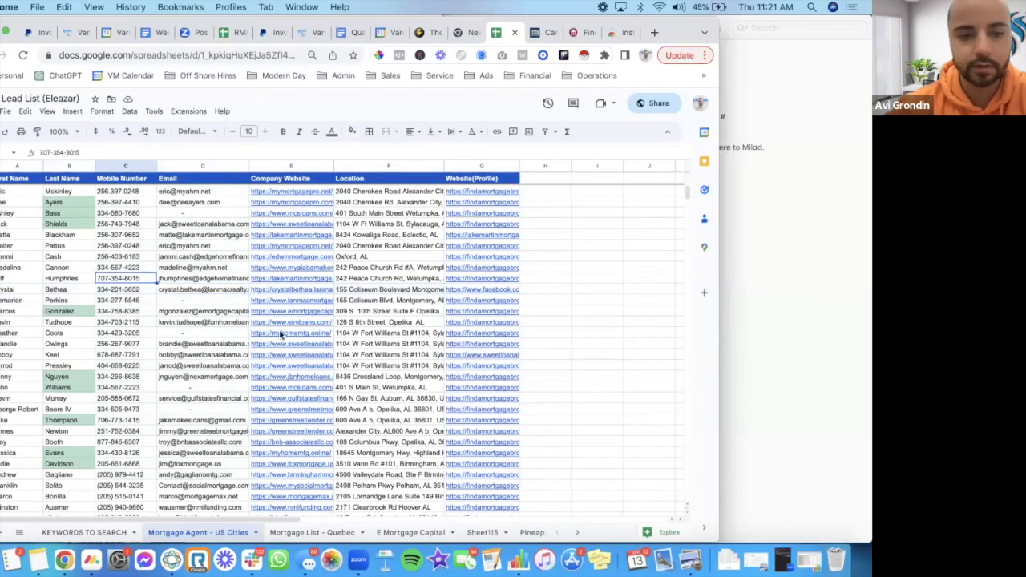
Close the Centum directory page and look through the Ontario broker listings on the Dominion Lending mortgage-brokers page
left_click(571, 35)
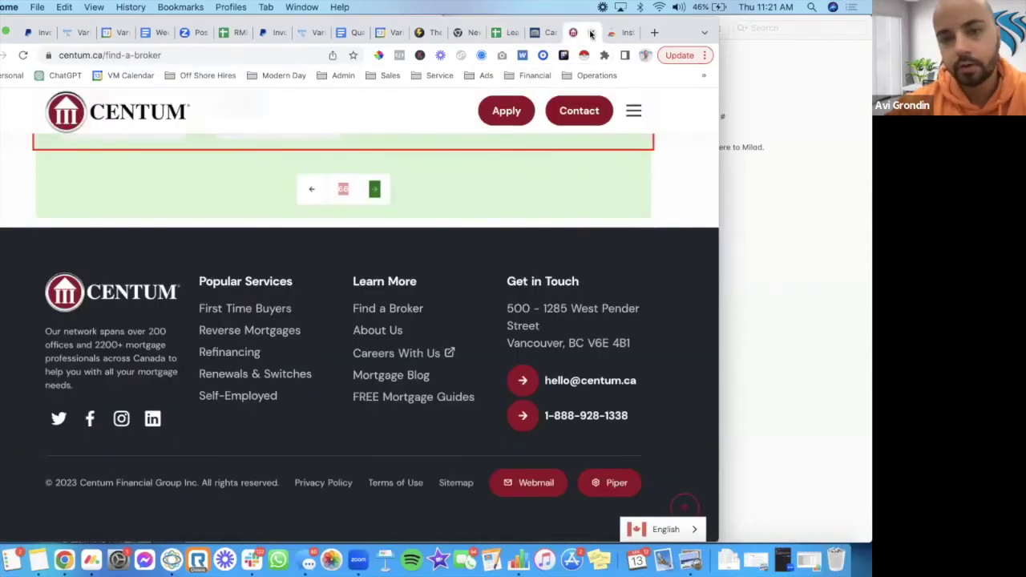
left_click(591, 33)
left_click(570, 33)
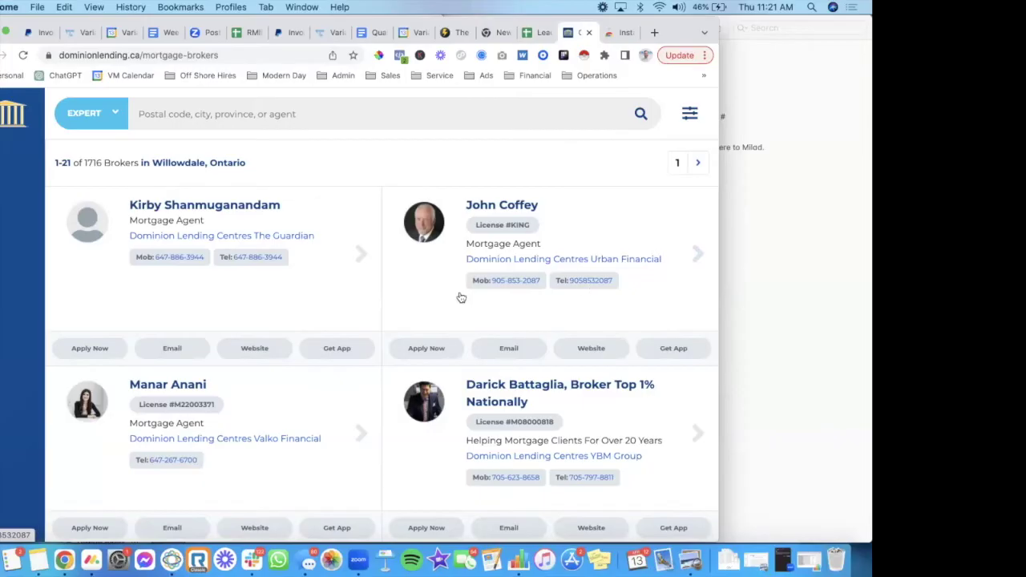
scroll(461, 297, "down", 5)
scroll(461, 298, "up", 5)
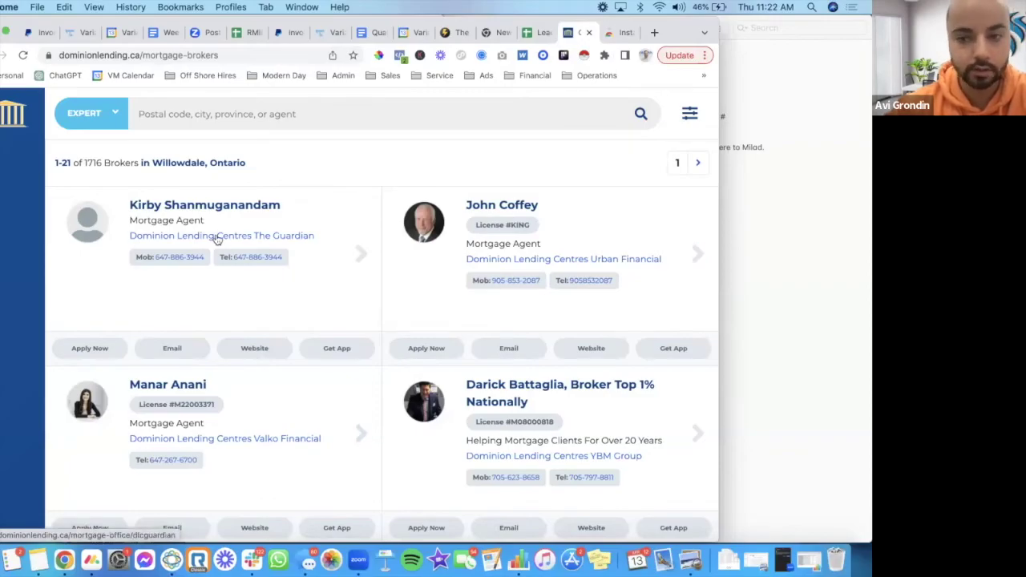
Run Instant Data Scraper on the Dominion Lending page and examine the extracted name, position, phone and link columns
left_click(582, 57)
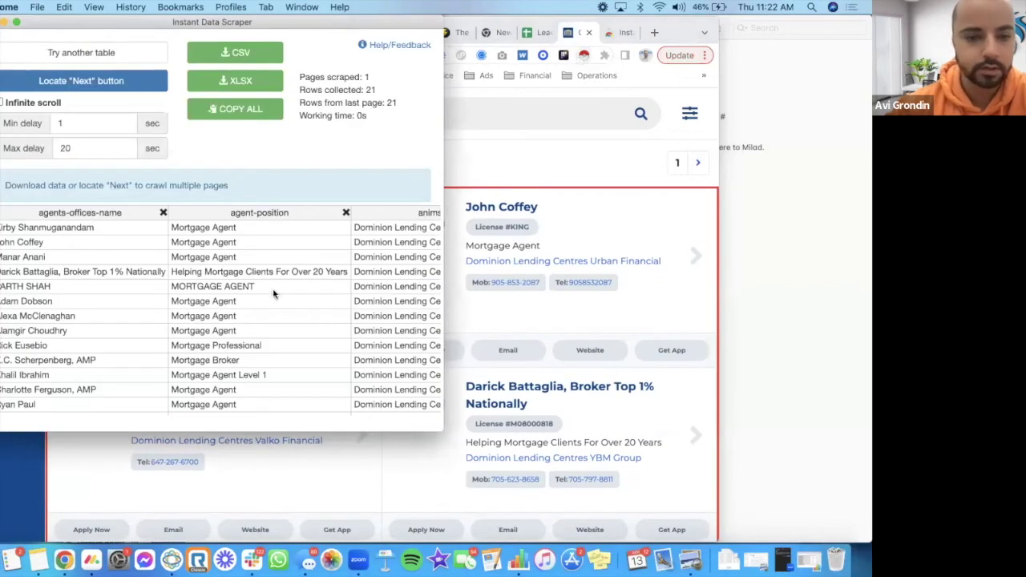
scroll(274, 294, "right", 10)
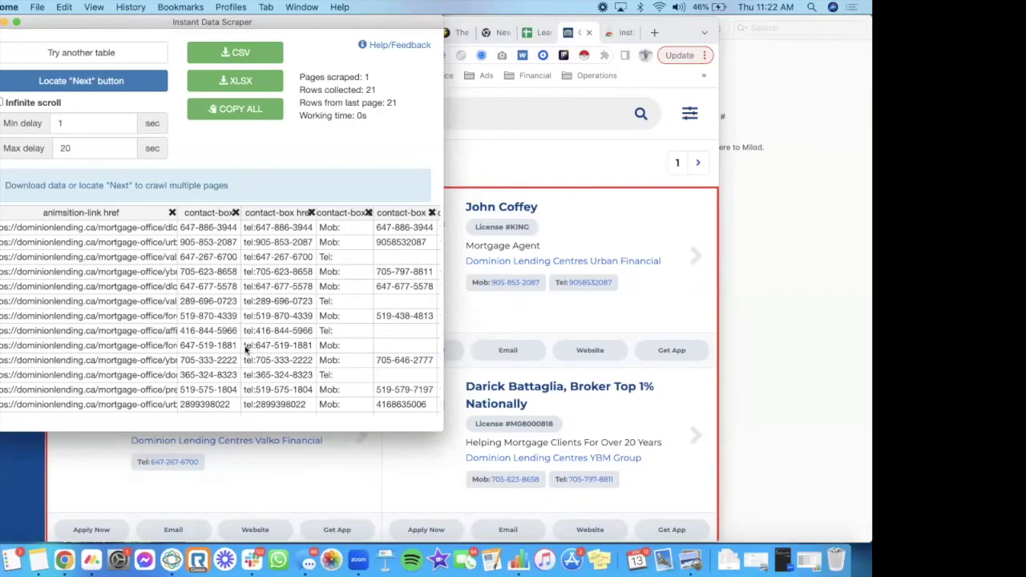
scroll(198, 373, "right", 10)
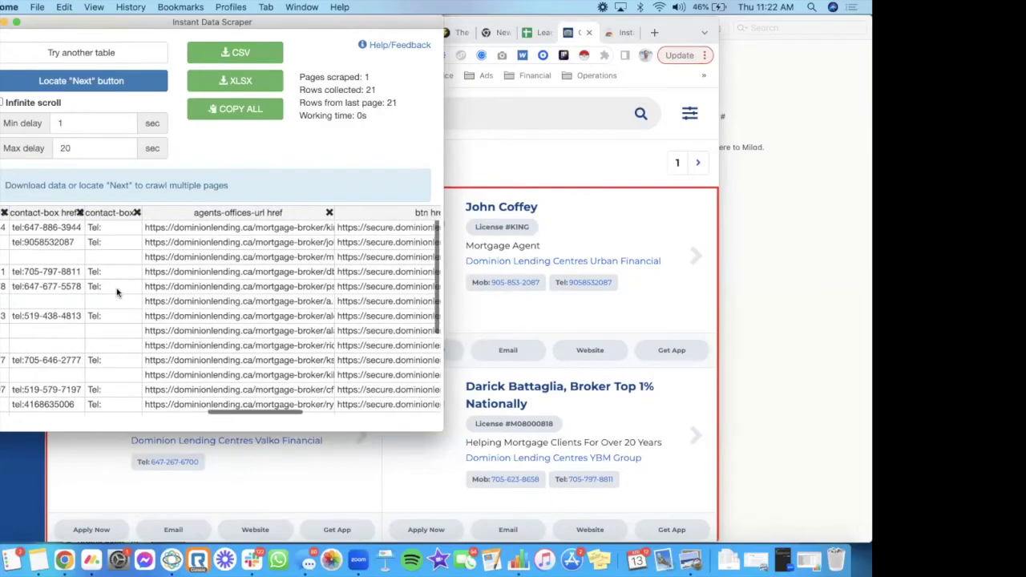
scroll(448, 242, "down", 10)
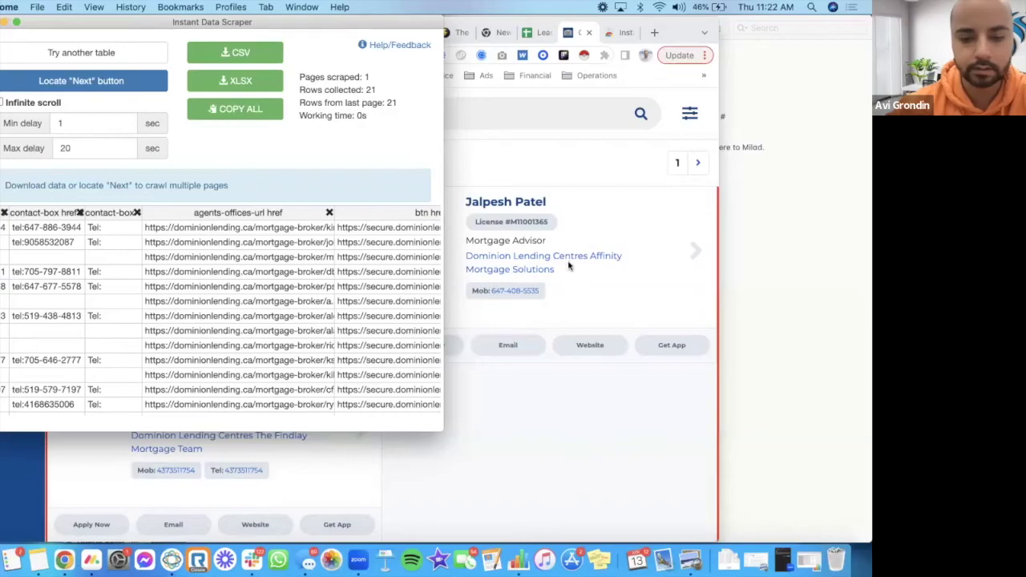
Mark the broker list's next-page arrow as the scraper's Next button and start crawling the Dominion Lending pages
left_click(561, 481)
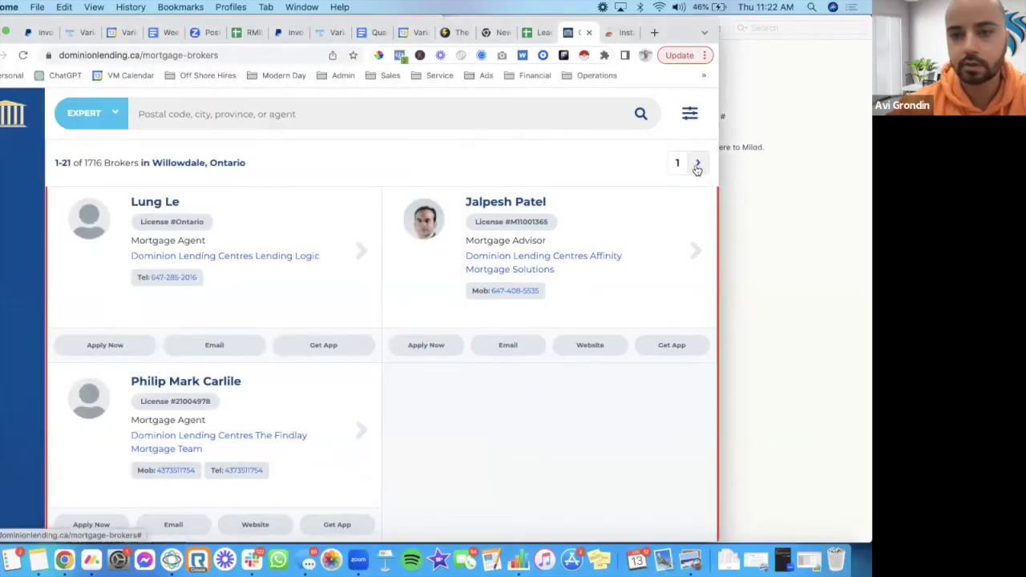
left_click(584, 60)
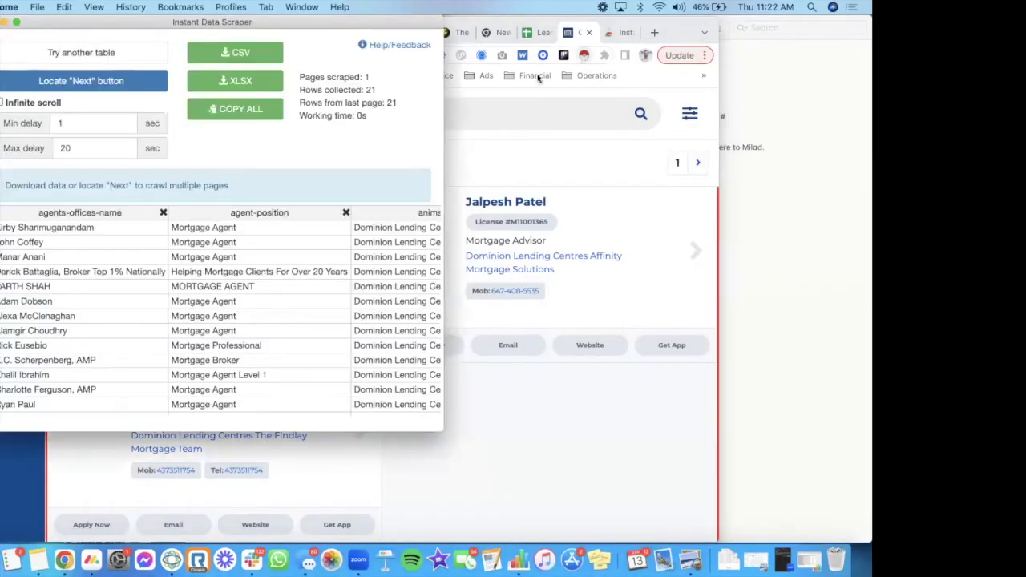
left_click(120, 84)
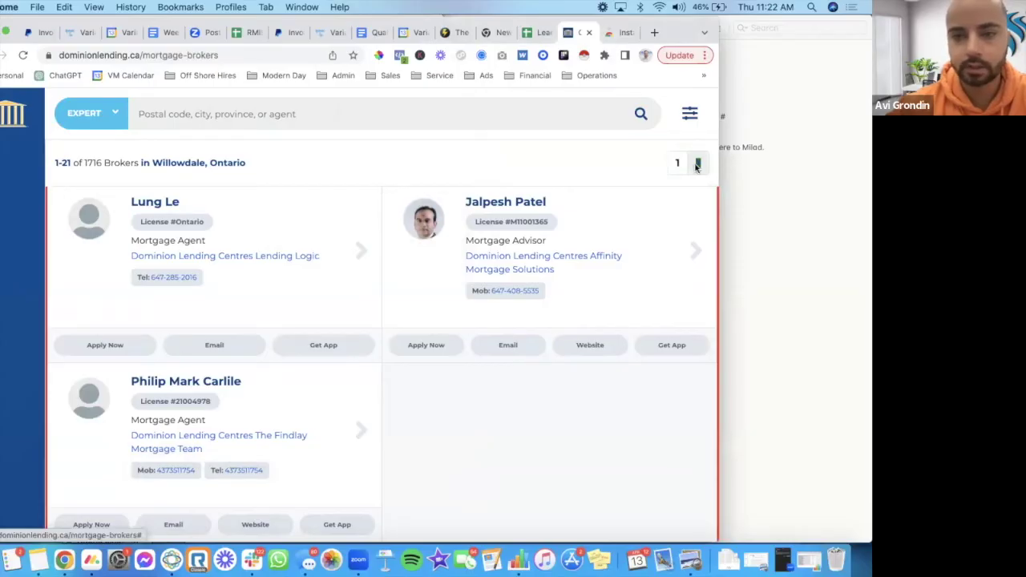
left_click(583, 58)
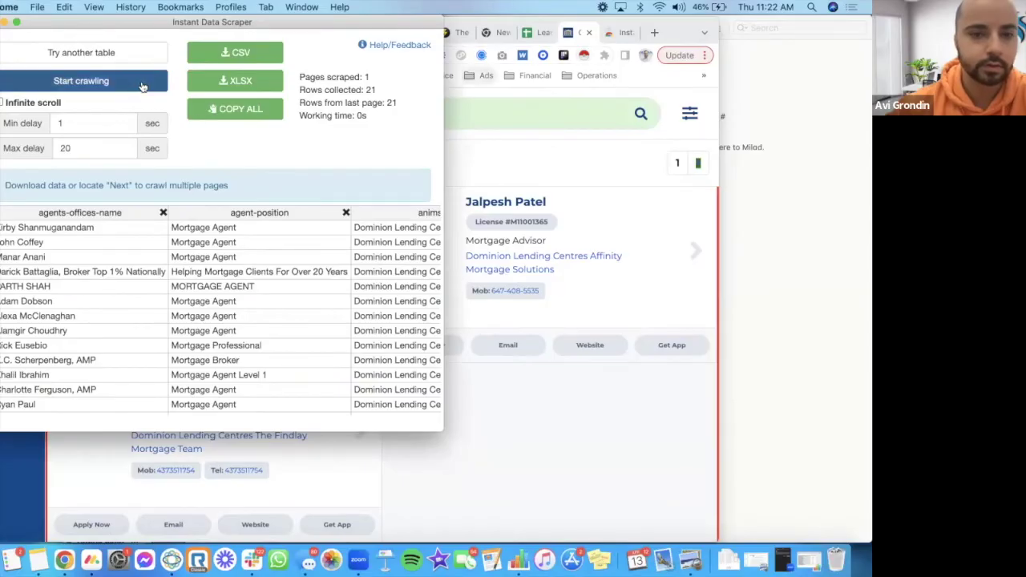
left_click(142, 86)
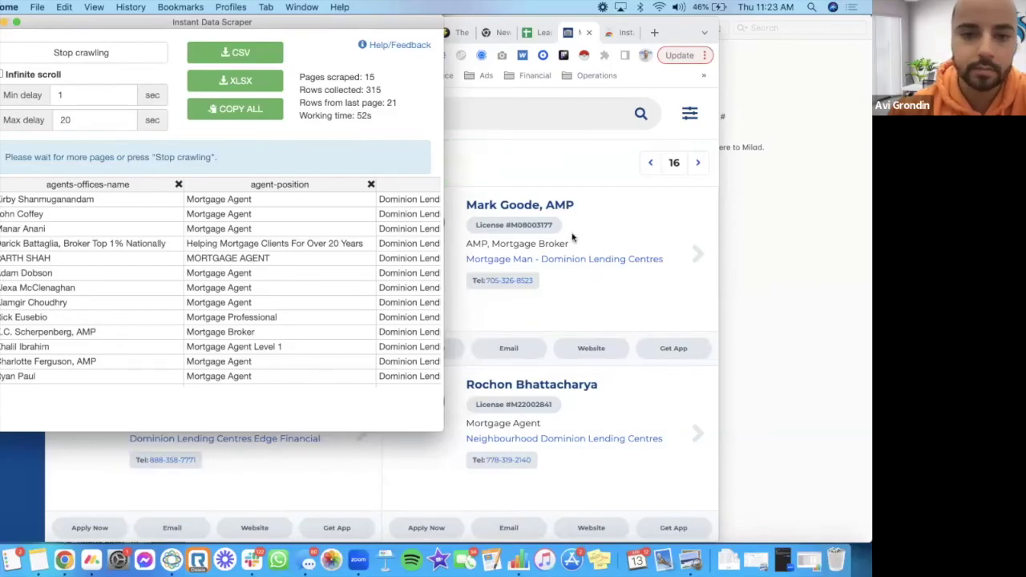
Copy all scraped Dominion Lending rows and paste them below the last entry of the Mortgage Agent - US Cities sheet
left_click(253, 112)
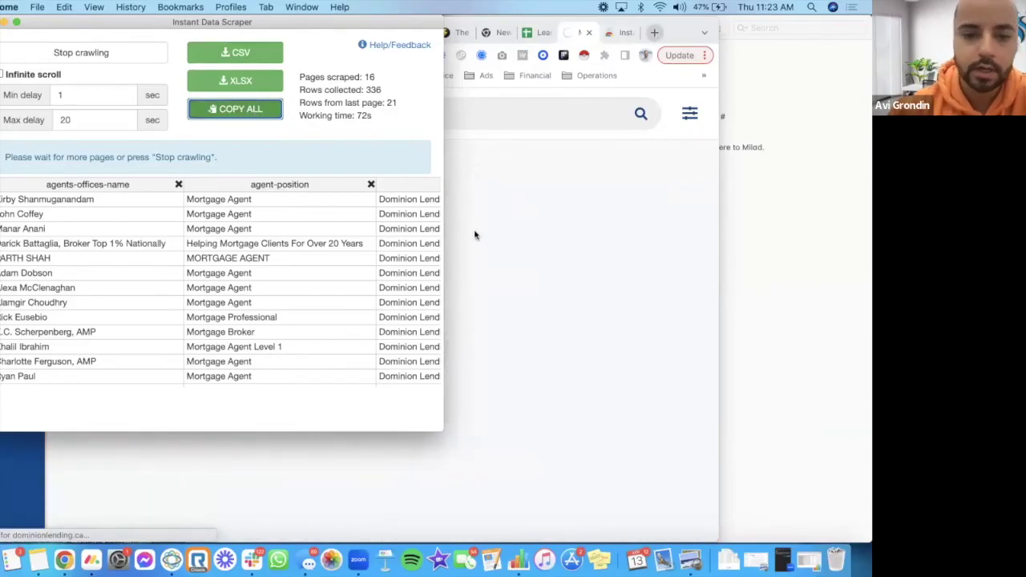
left_click(534, 33)
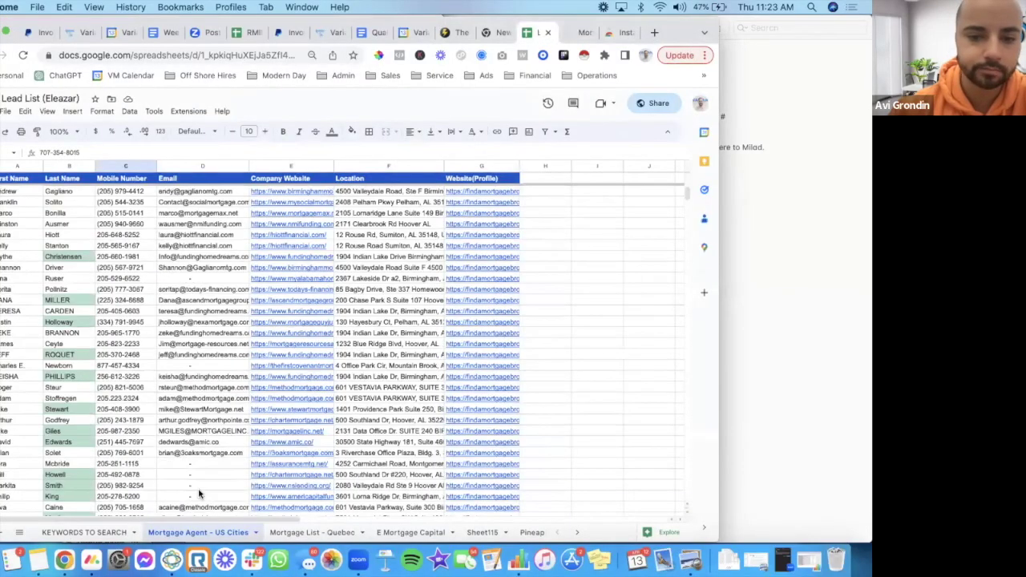
scroll(199, 495, "down", 20)
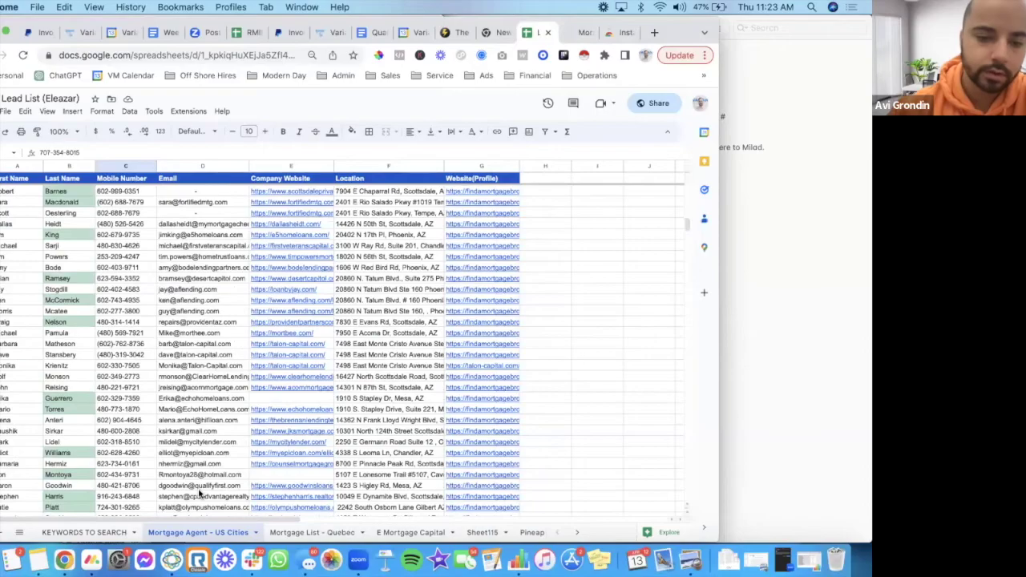
scroll(199, 495, "down", 20)
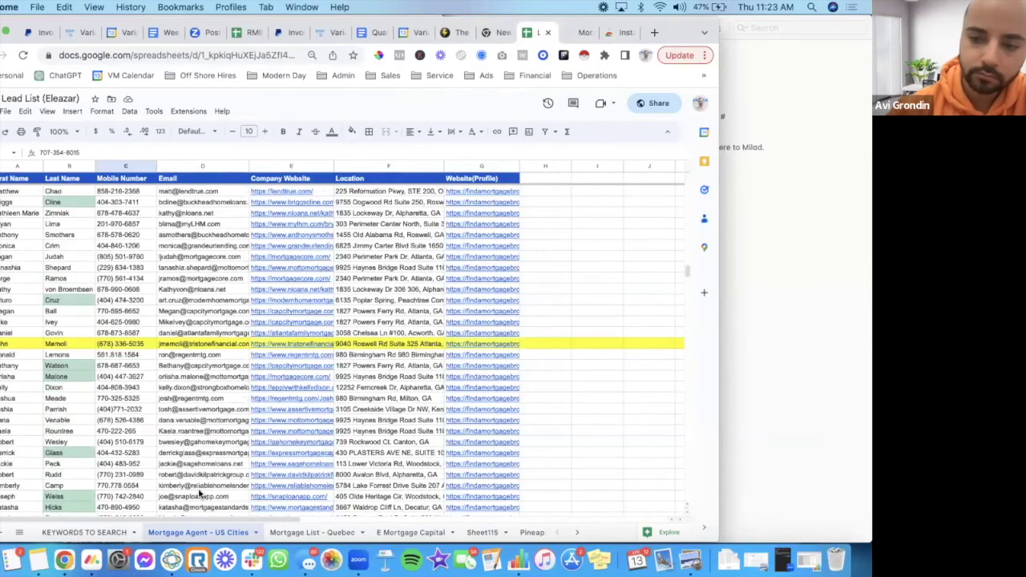
scroll(642, 327, "down", 20)
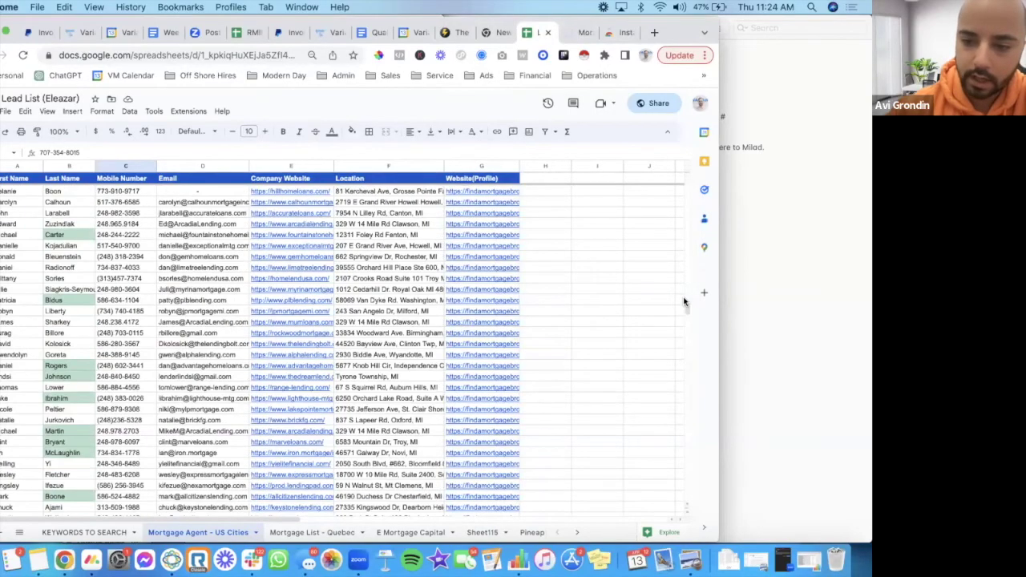
left_click_drag(685, 312, 688, 363)
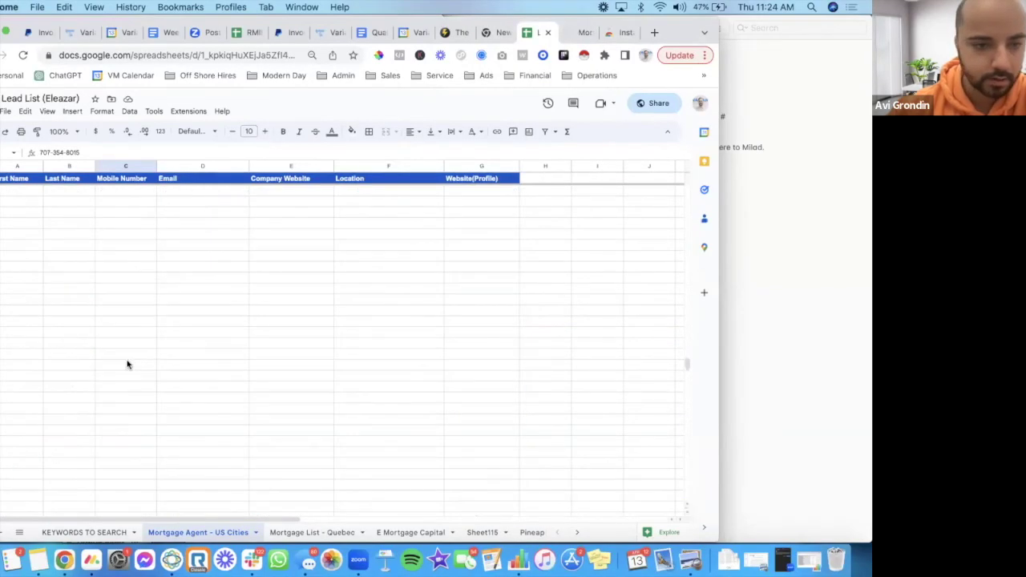
left_click(28, 270)
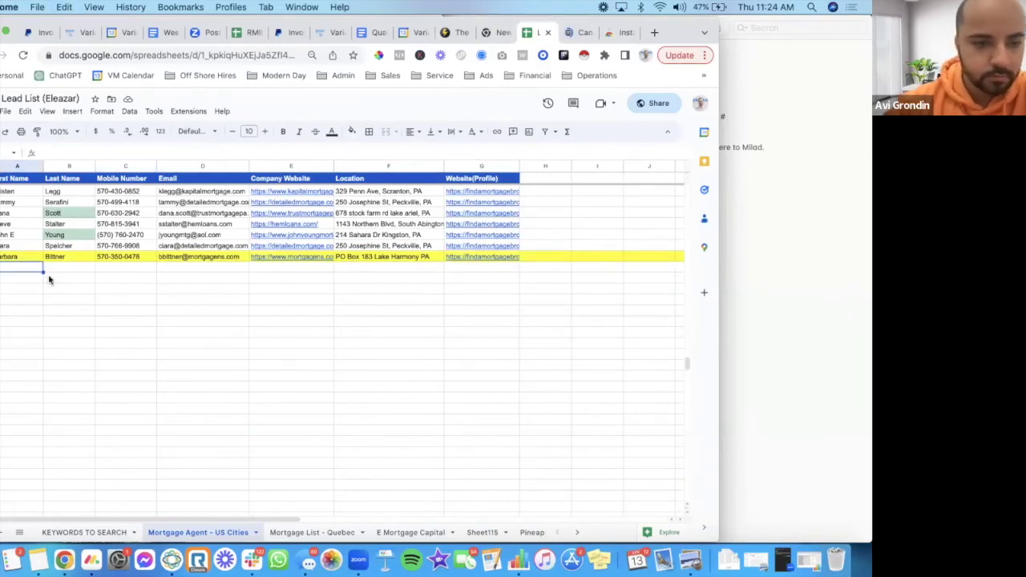
key("super+v")
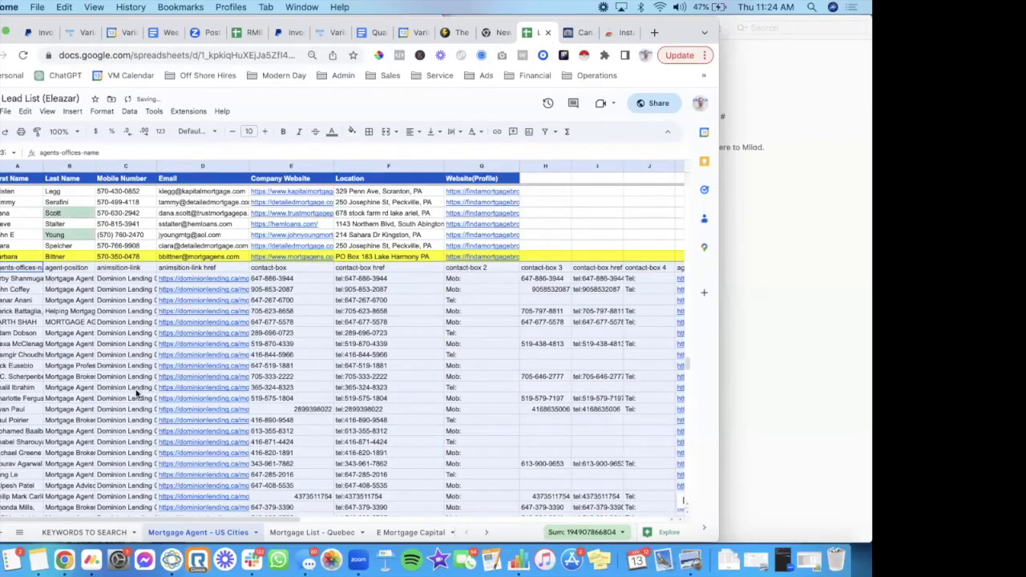
Examine the pasted Dominion Lending rows from the header row to the last agent, including positions, links and phone numbers
scroll(136, 393, "down", 2)
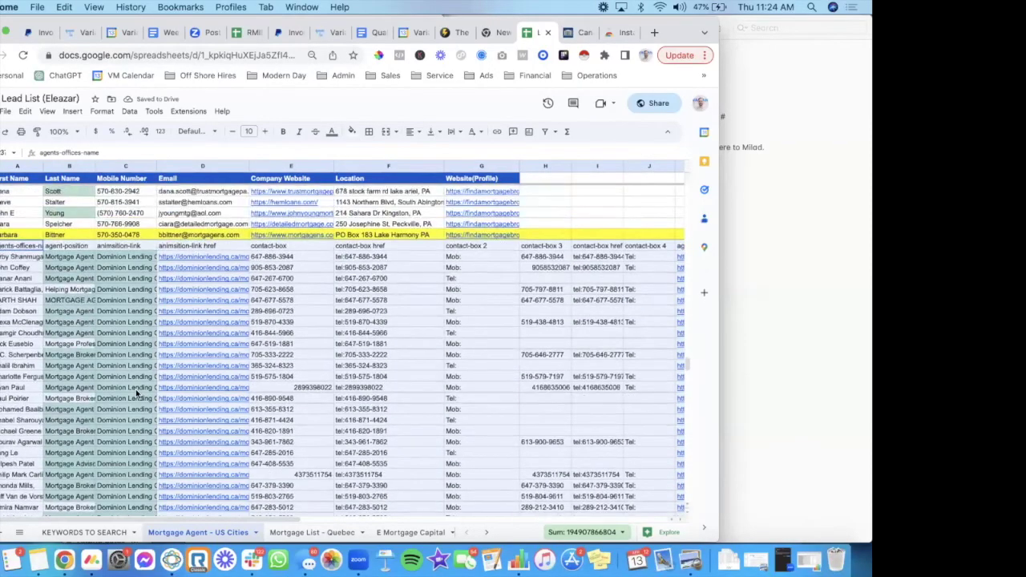
scroll(135, 389, "up", 4)
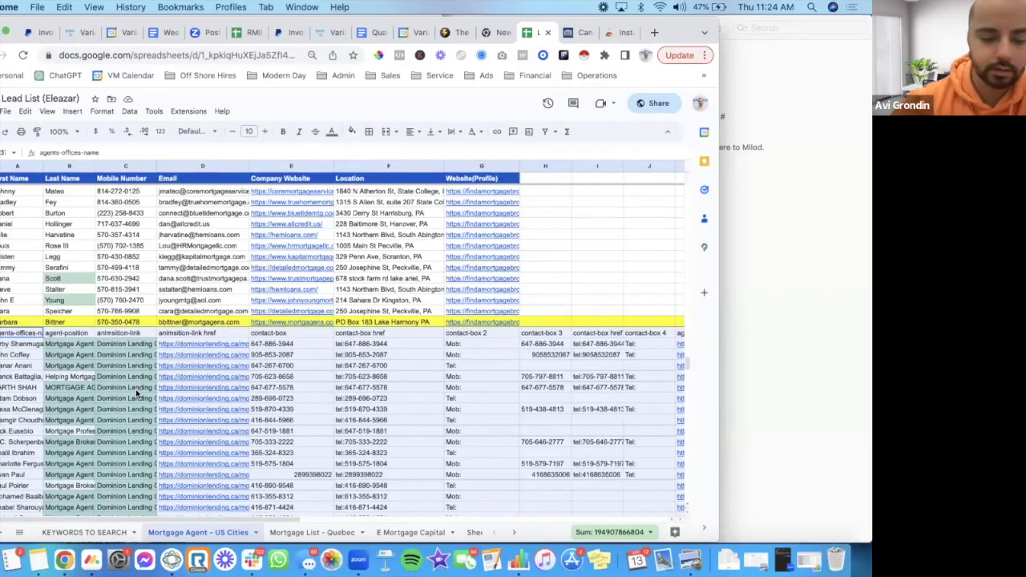
scroll(135, 389, "down", 10)
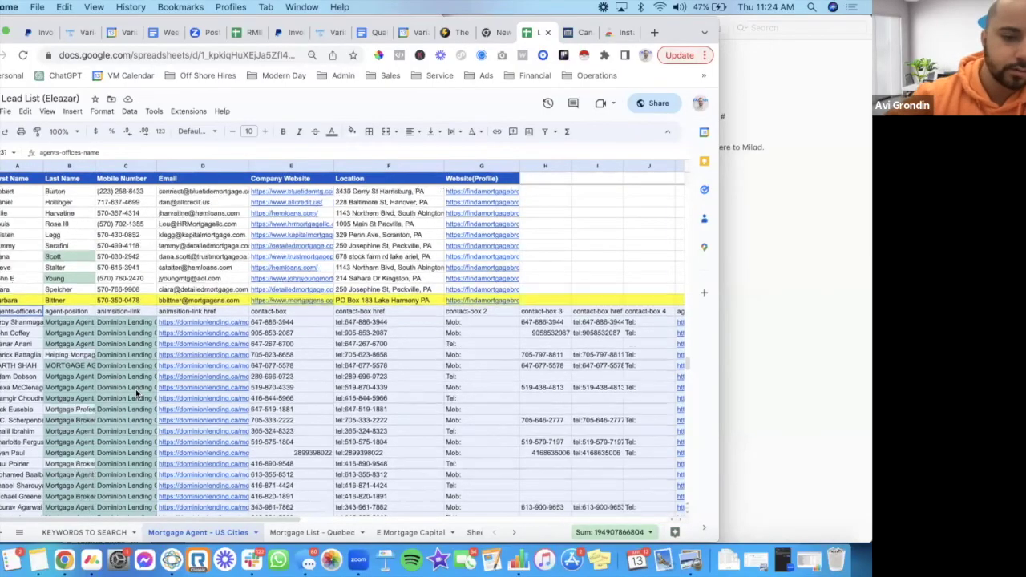
scroll(136, 389, "down", 10)
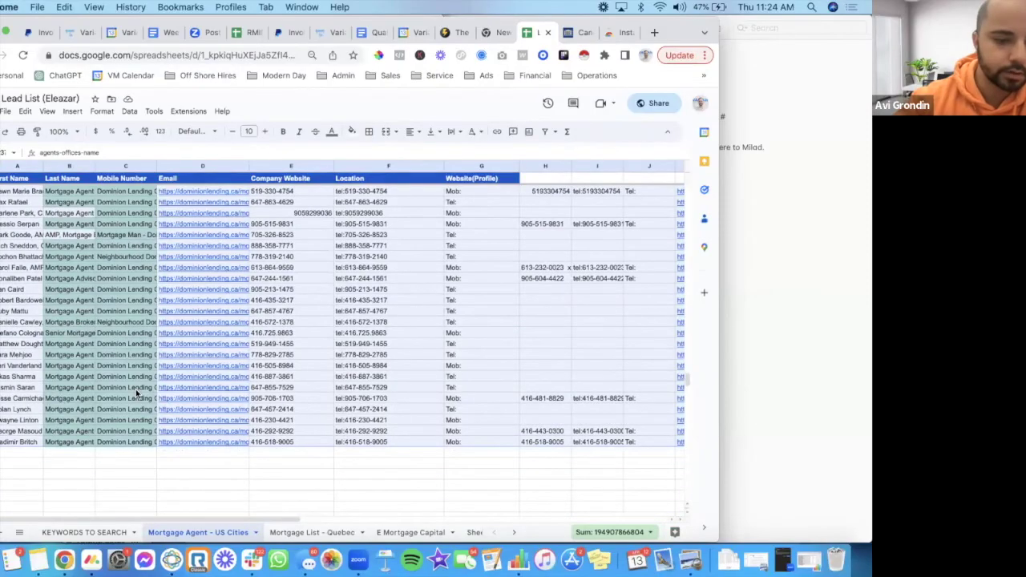
scroll(136, 389, "down", 5)
scroll(136, 389, "down", 10)
scroll(135, 389, "left", 1)
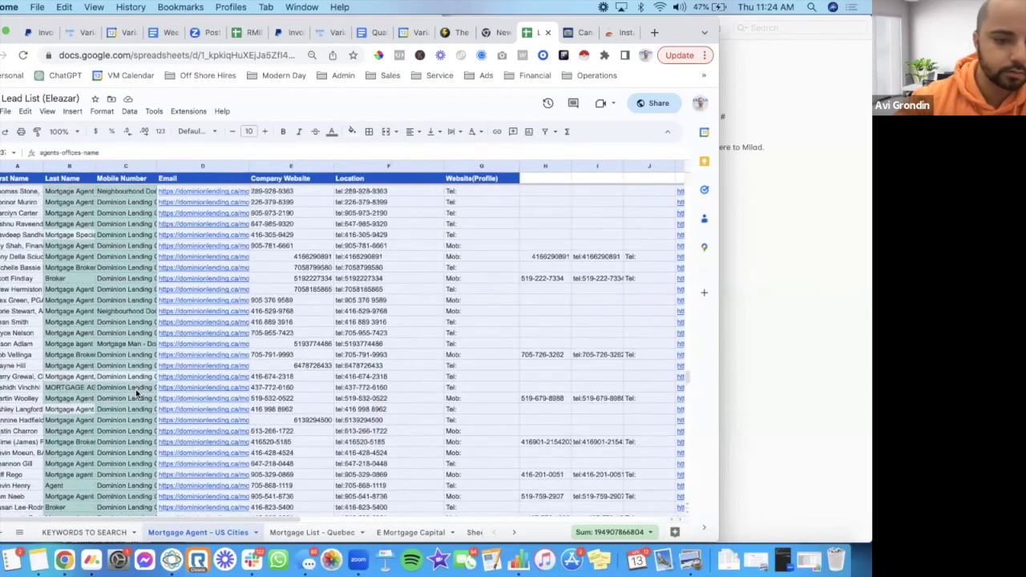
scroll(136, 392, "down", 10)
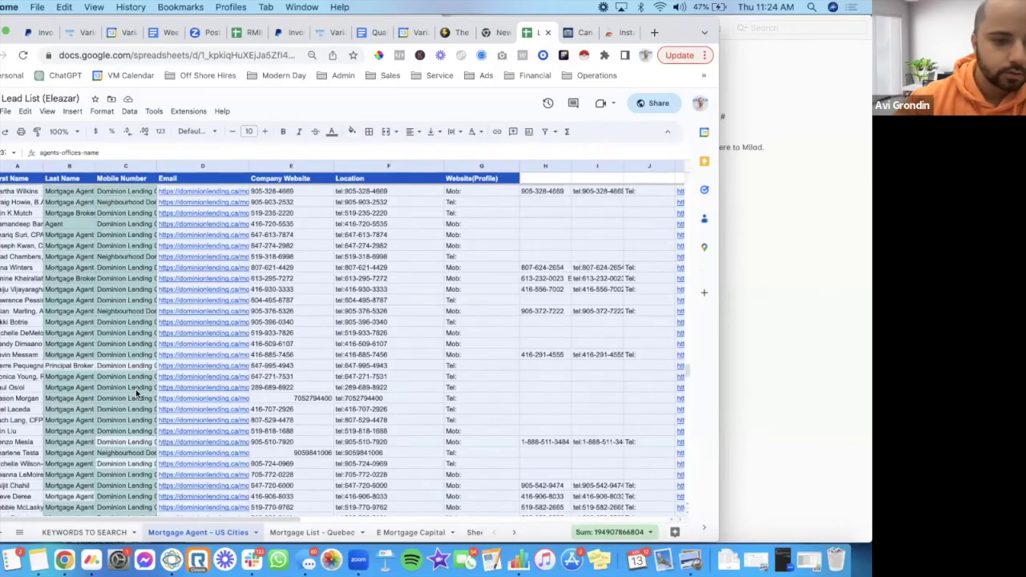
scroll(136, 389, "down", 5)
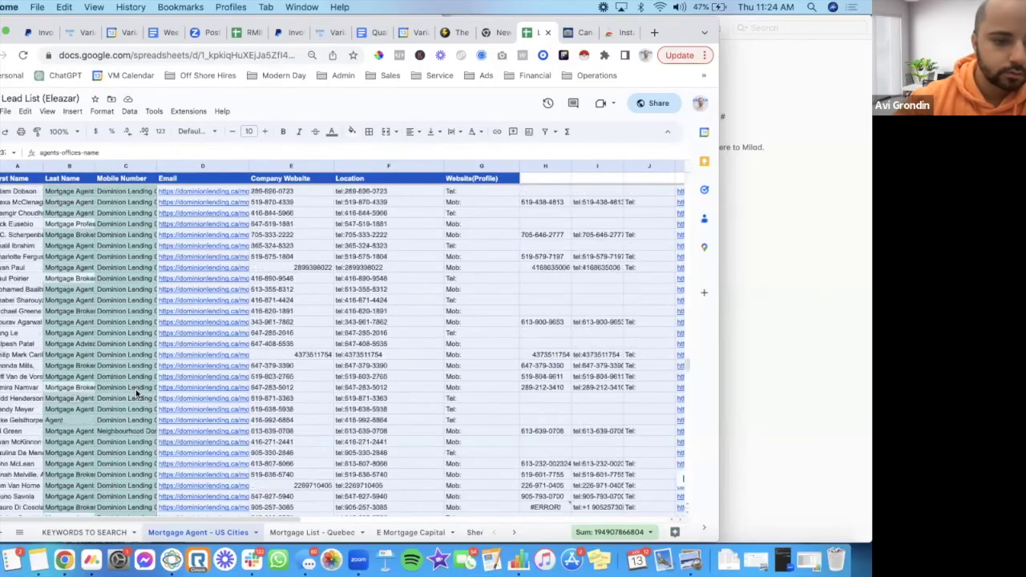
scroll(136, 389, "up", 5)
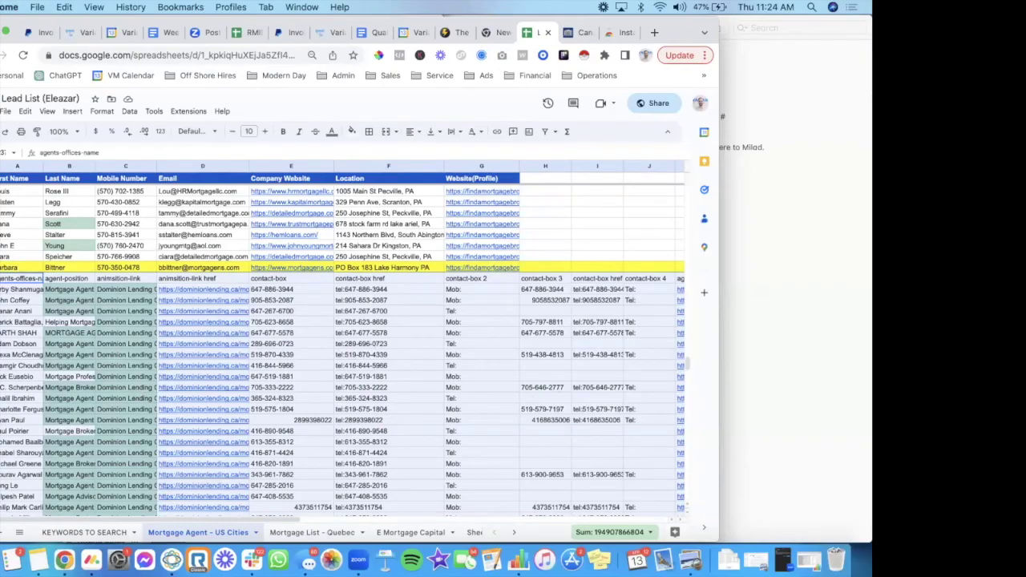
Dismiss the row options and undo the paste of the Dominion Lending data
right_click(56, 352)
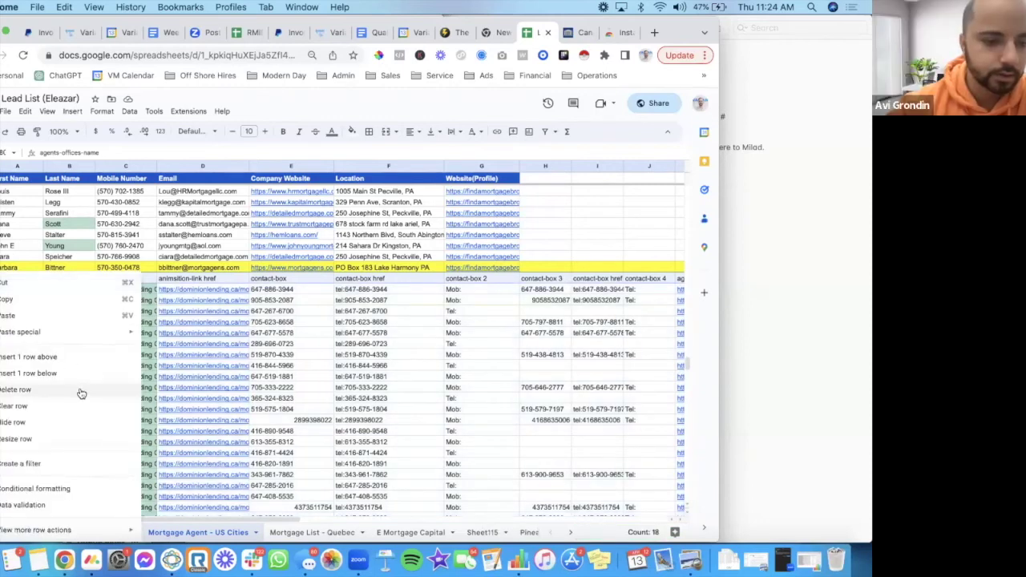
left_click(451, 398)
key("super+z")
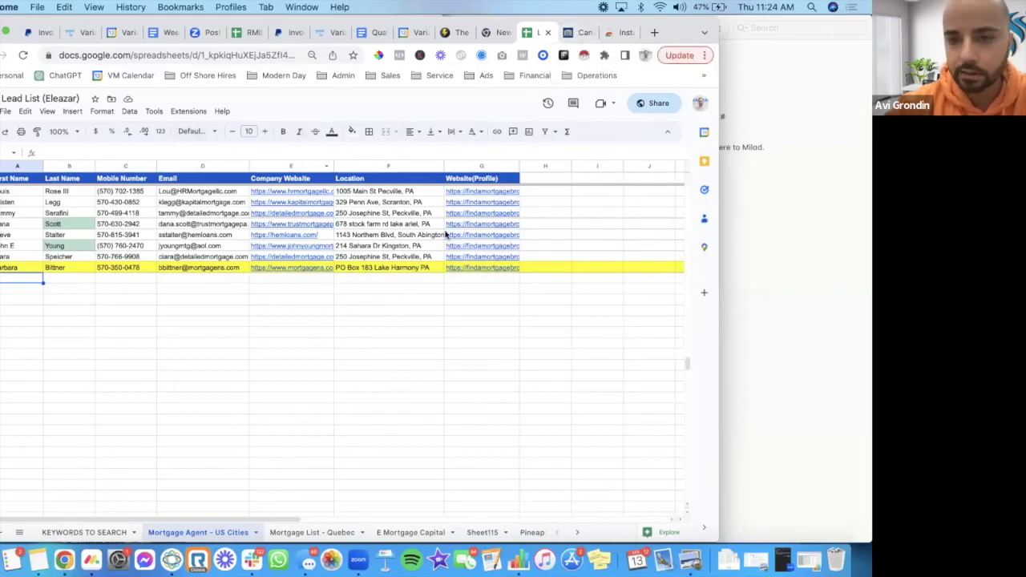
Reopen Instant Data Scraper on the Dominion Lending broker list and copy all scraped rows
left_click(579, 34)
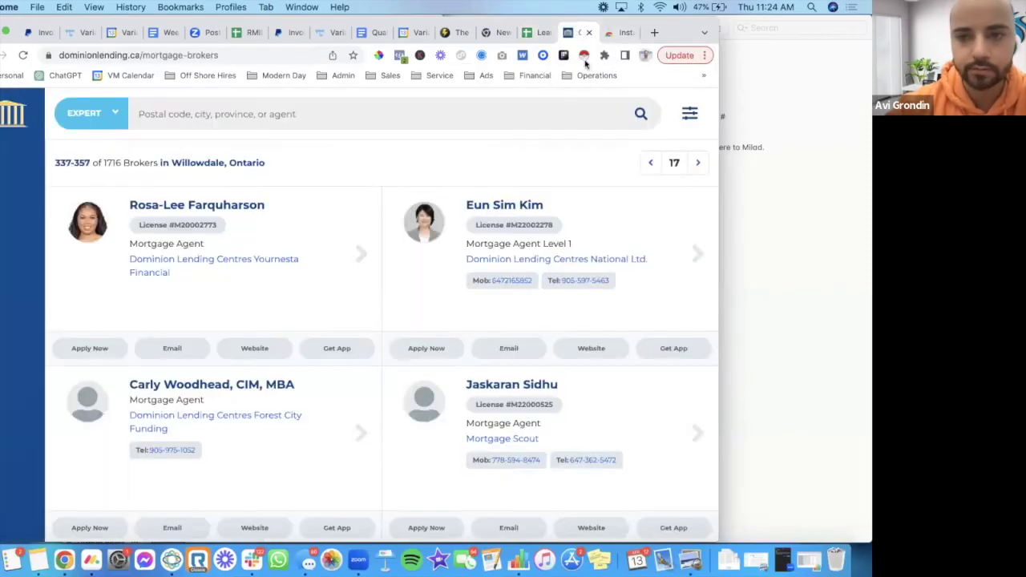
left_click(585, 54)
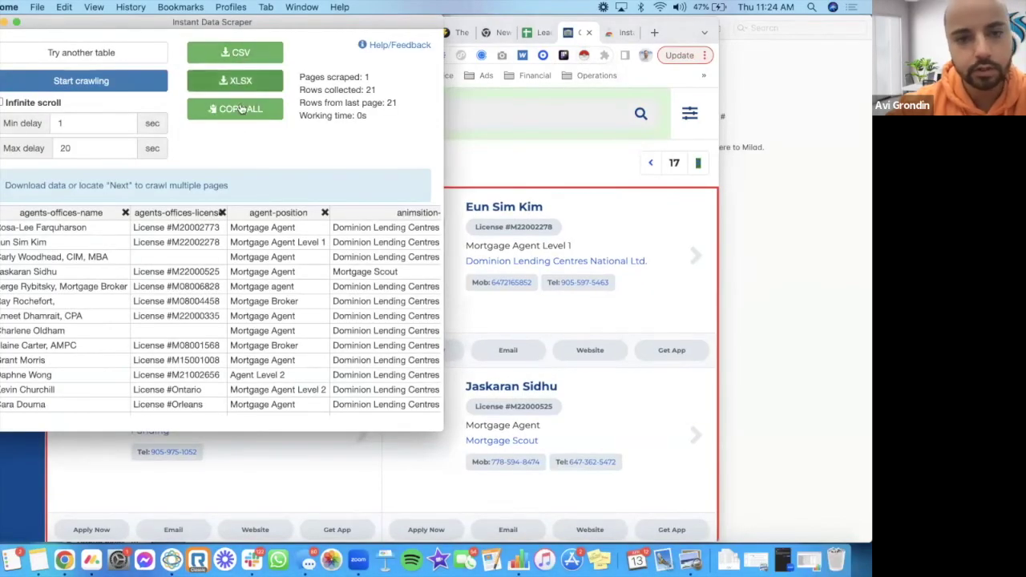
left_click(250, 110)
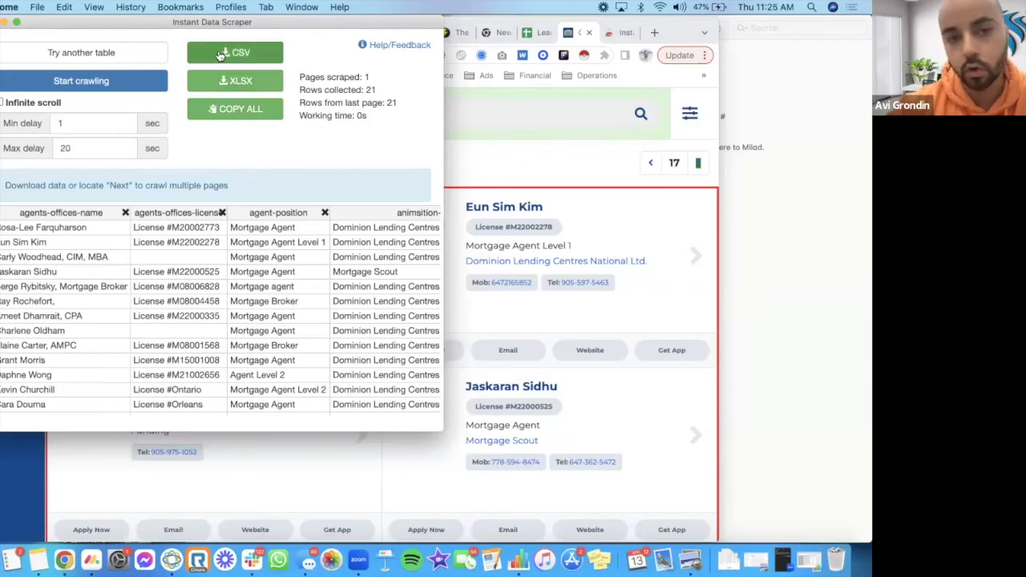
left_click(571, 160)
Return to the lead list spreadsheet and download the Mortgage Agent - US Cities sheet as comma-separated values (.csv)
key("ctrl+shift+Tab")
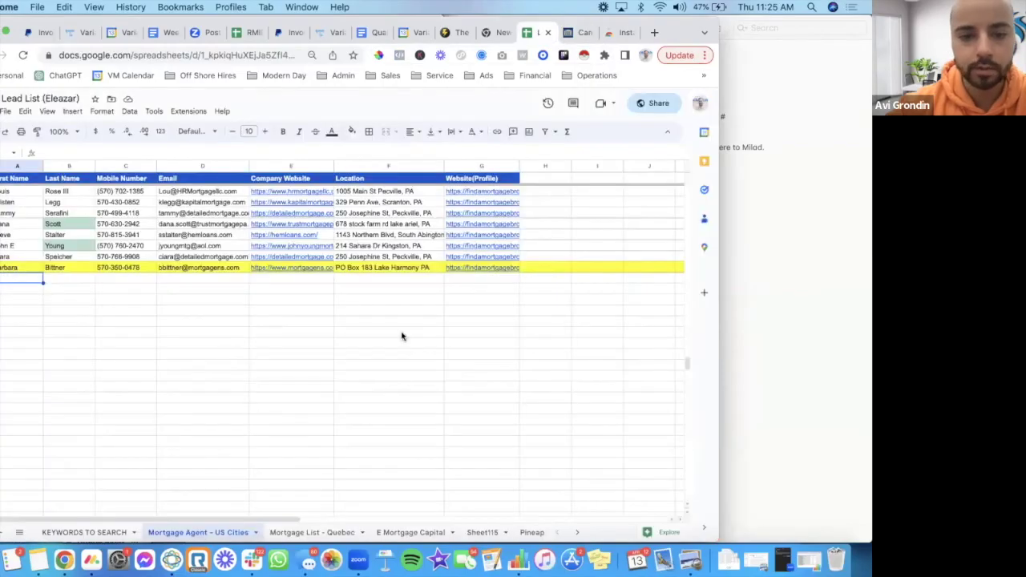
left_click(4, 113)
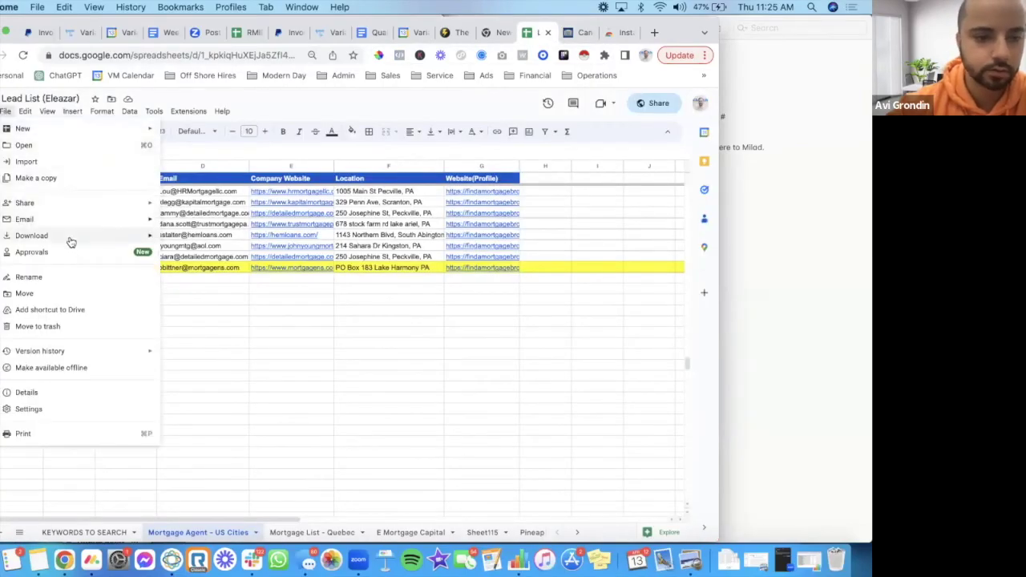
mouse_move(71, 240)
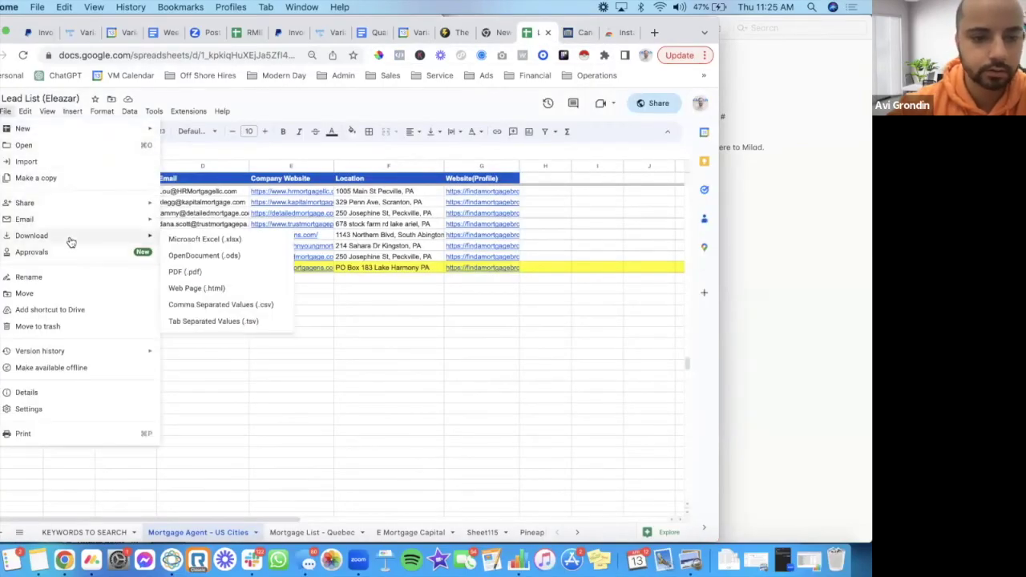
left_click(235, 305)
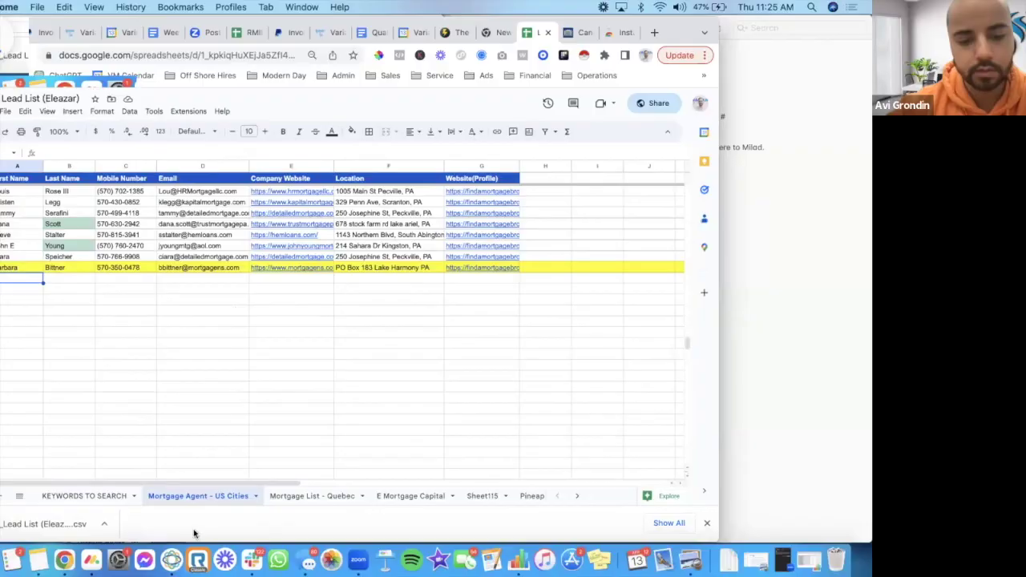
Switch to Close, open the lead importer and upload the lead list CSV ending in "Cities (5).csv" from Downloads
left_click(171, 559)
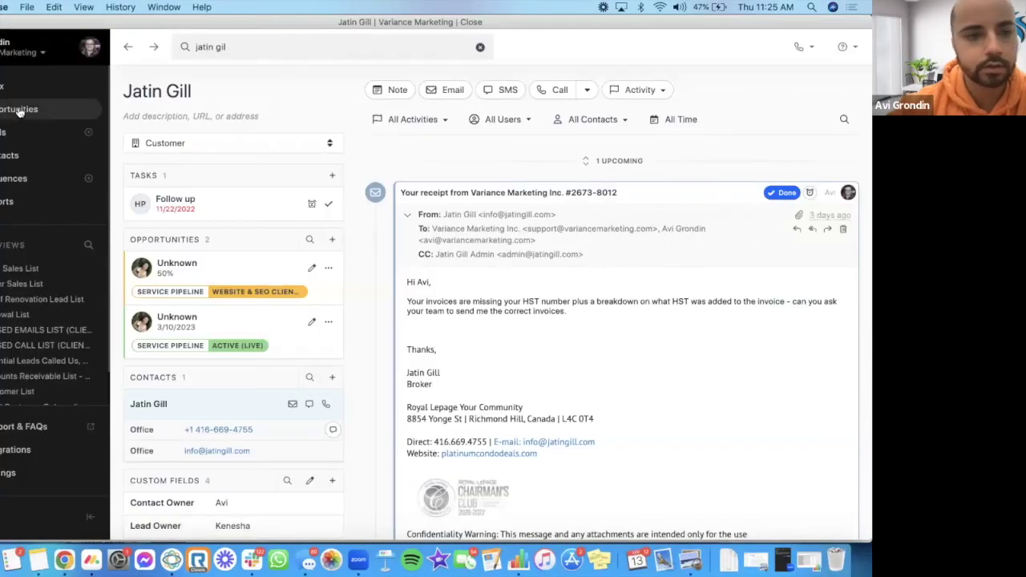
left_click(16, 89)
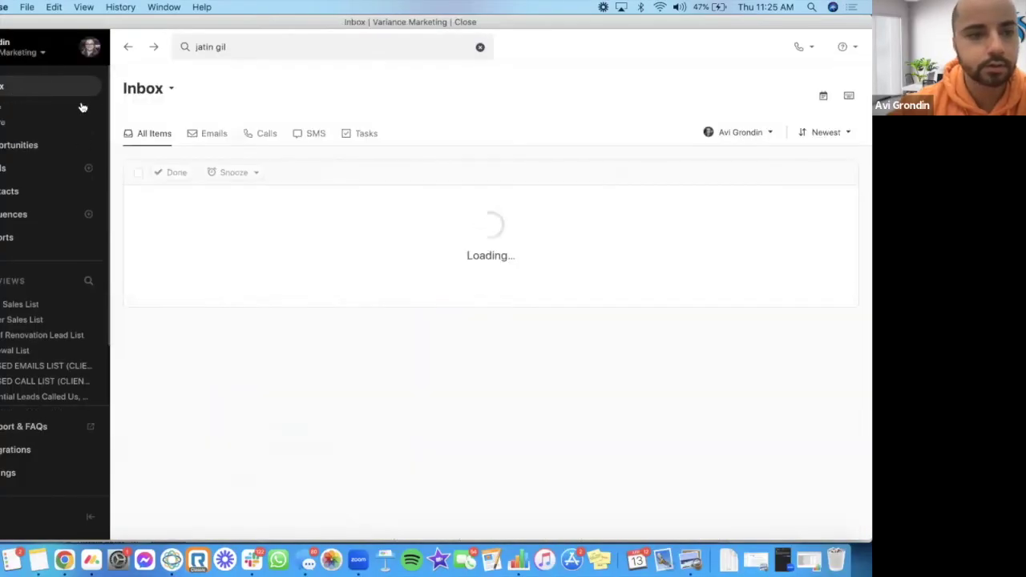
left_click(78, 107)
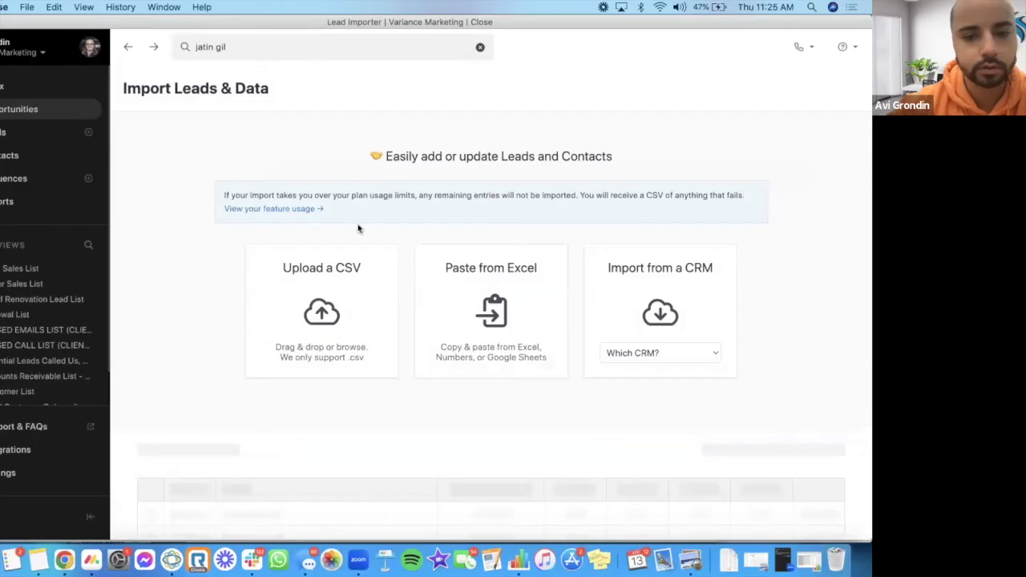
left_click(360, 301)
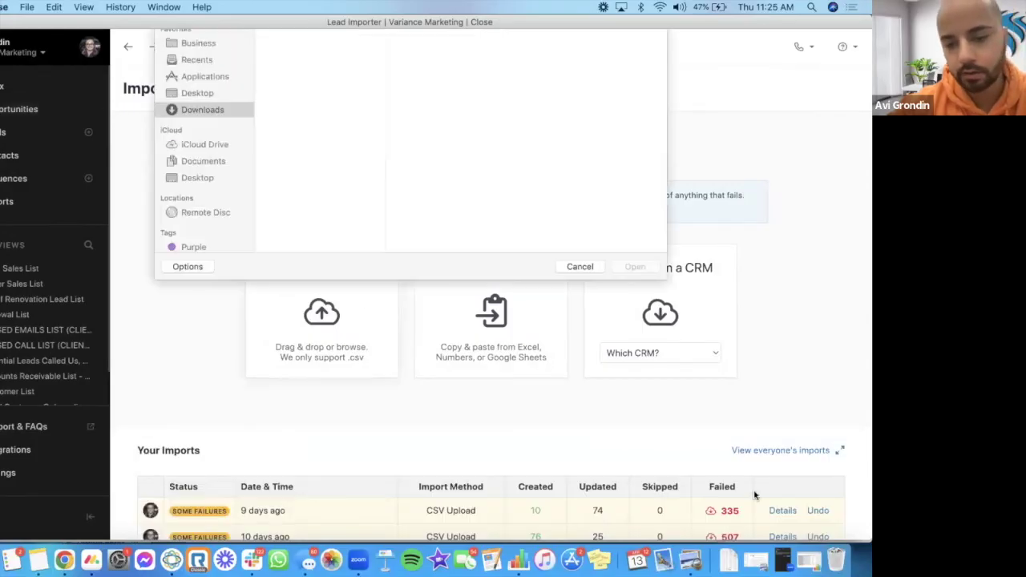
left_click(728, 560)
left_click(505, 199)
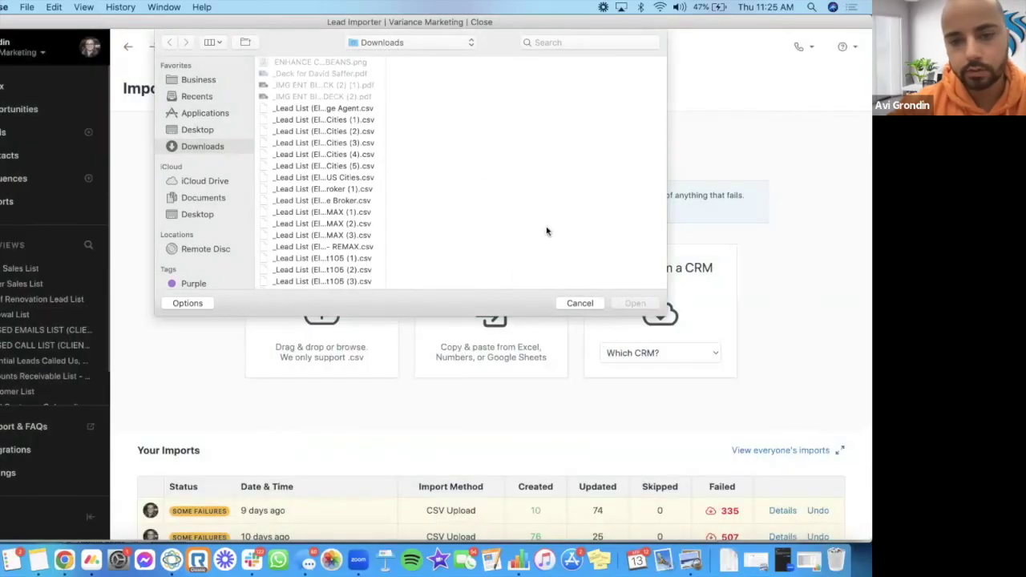
left_click(324, 165)
left_click(641, 303)
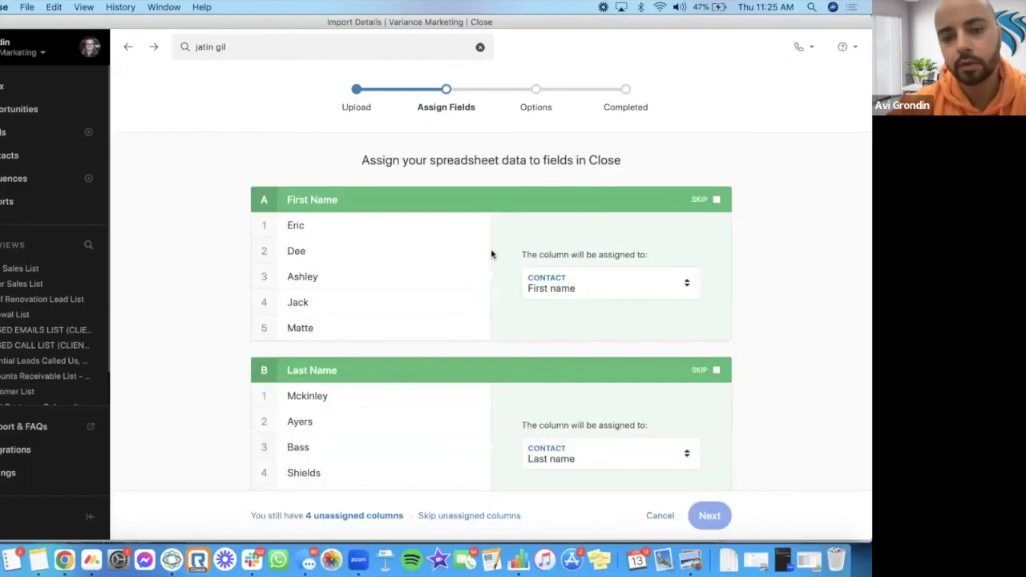
Assign the Mobile Number column to the contact's Direct phone field
scroll(270, 161, "down", 2)
scroll(270, 161, "up", 1)
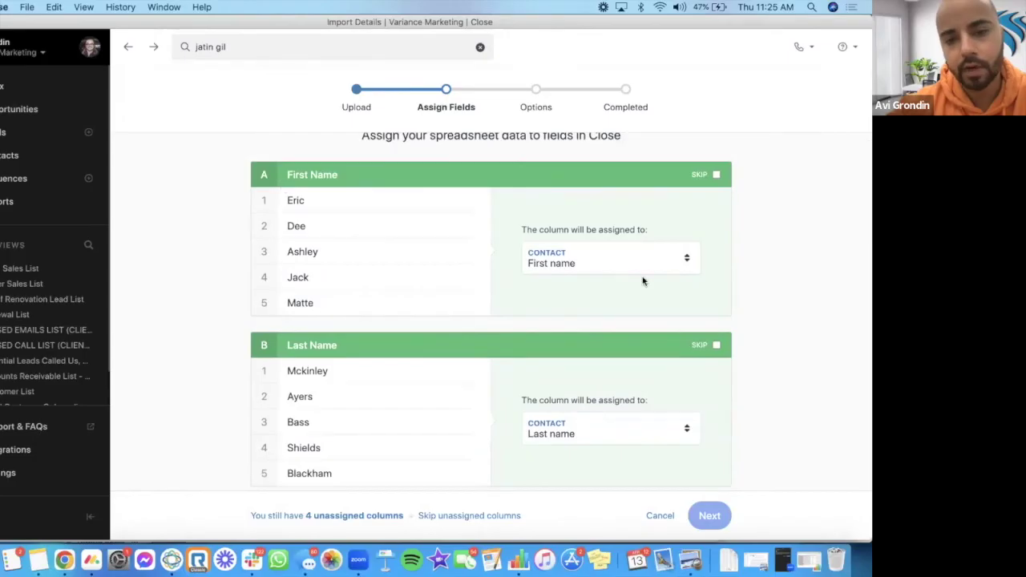
scroll(643, 281, "down", 3)
scroll(301, 183, "down", 5)
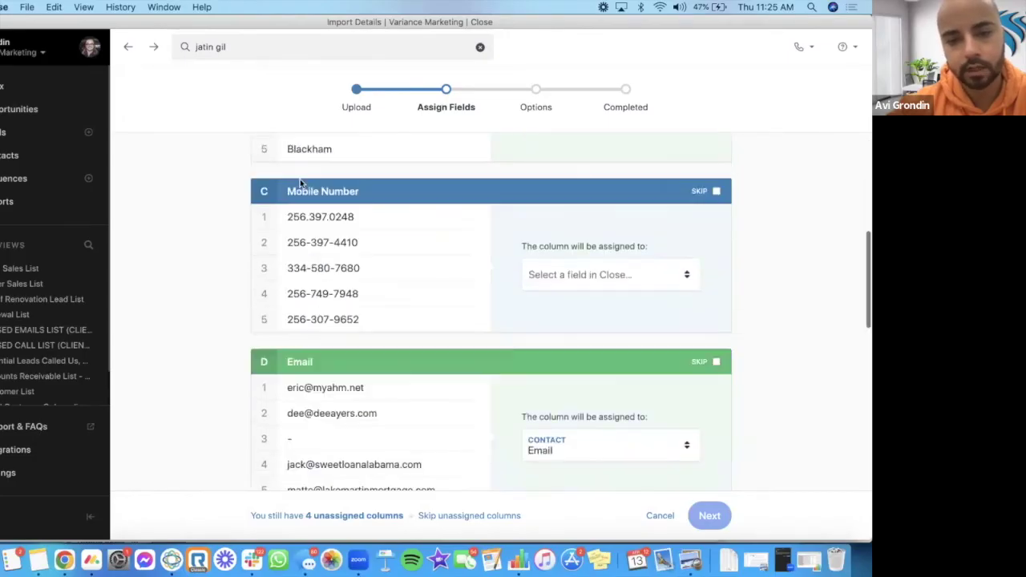
left_click(601, 275)
type("dire")
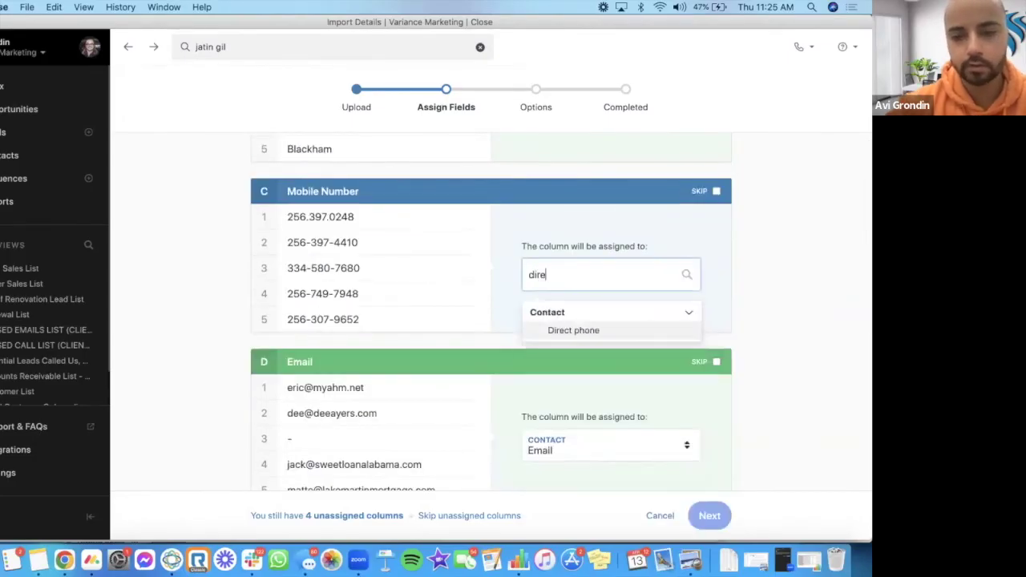
left_click(599, 332)
Assign the Company Website column to the lead's URL field
scroll(380, 257, "down", 3)
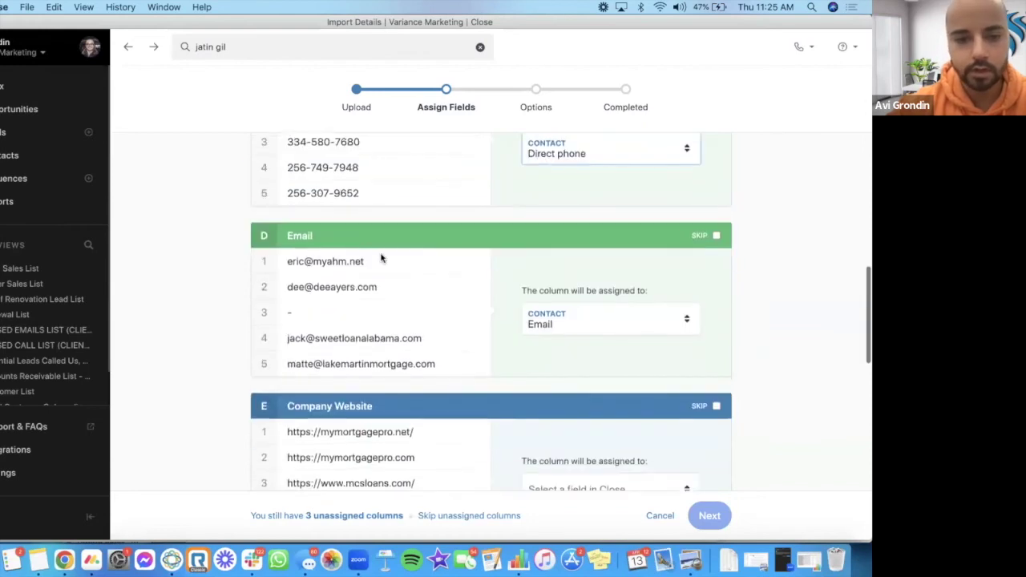
scroll(430, 257, "down", 6)
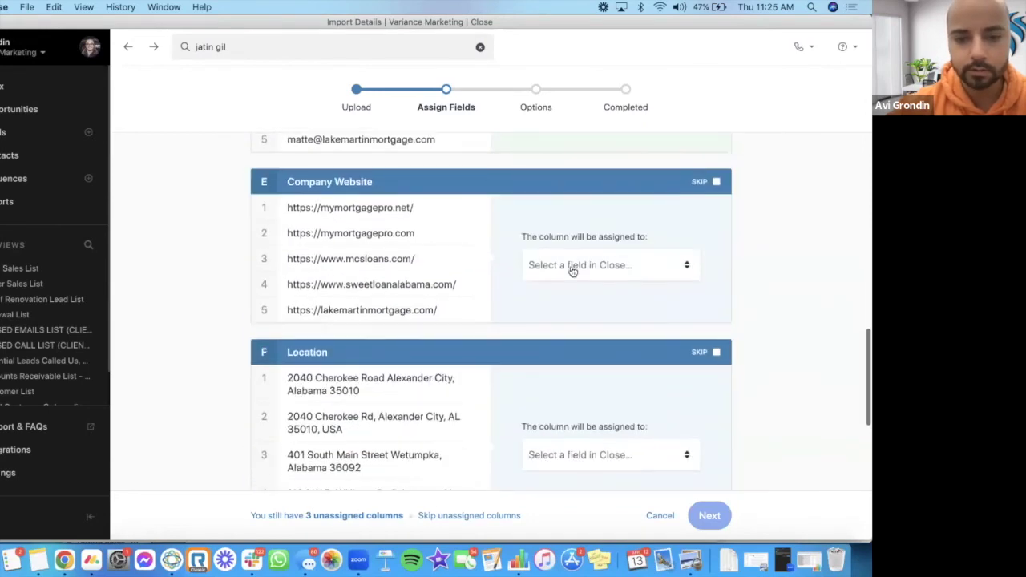
left_click(573, 271)
type("com")
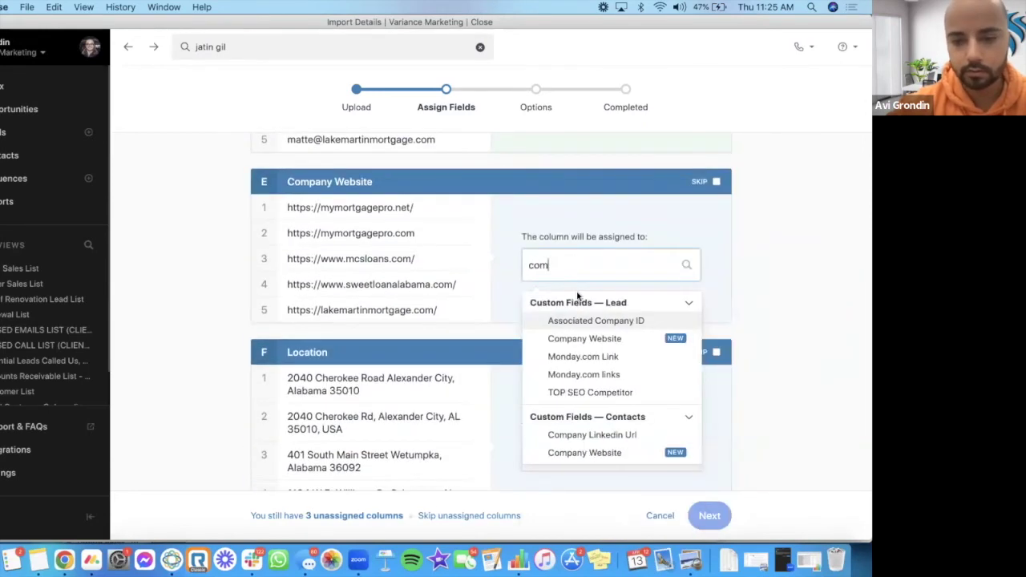
key("BackSpace")
key("BackSpace")
key("BackSpace")
type("url")
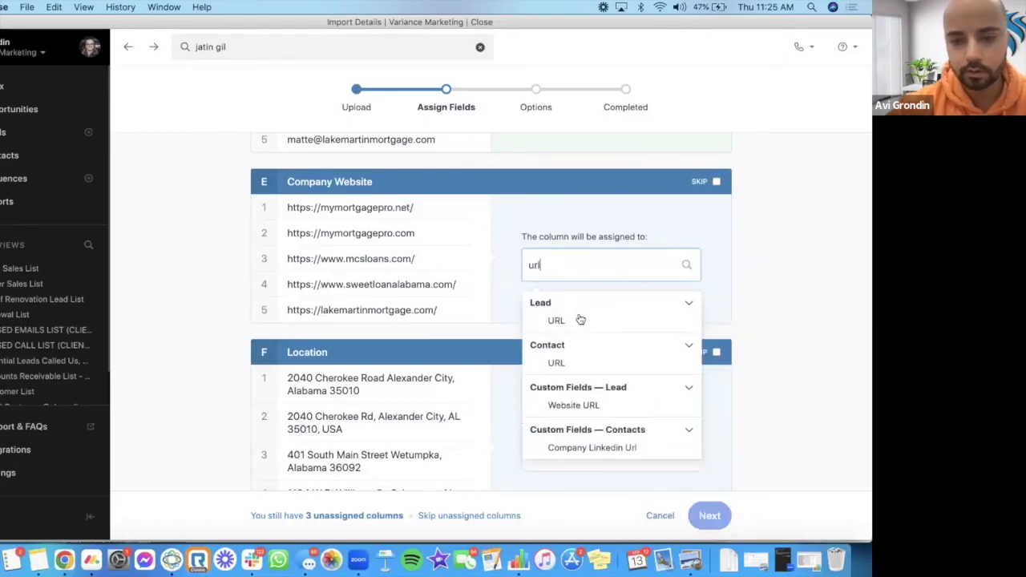
left_click(580, 320)
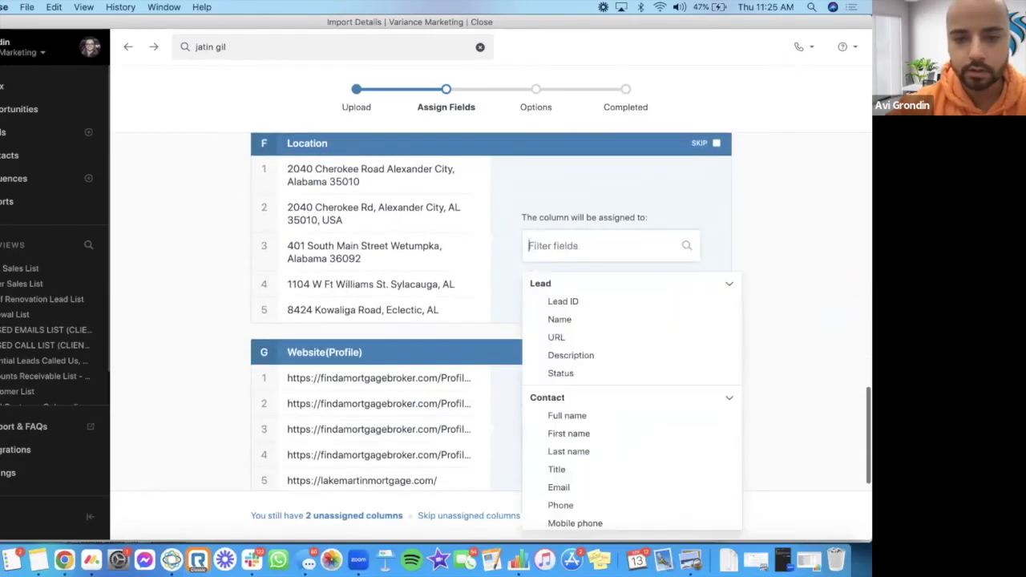
Assign Location to the Address field and Website(Profile) to the lead custom field Website URL, and continue to the import options
type("add")
left_click(561, 321)
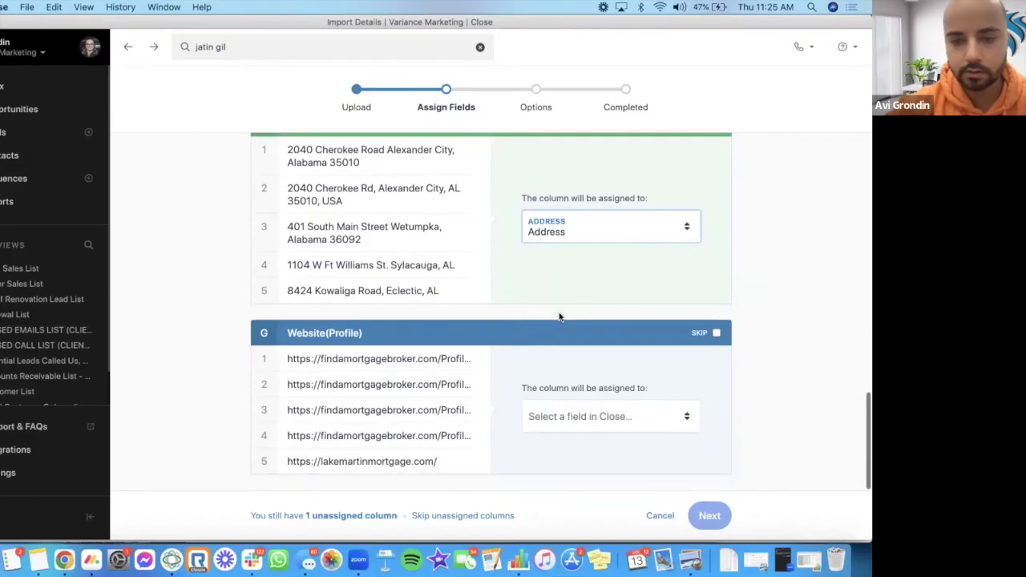
left_click(552, 425)
type("website")
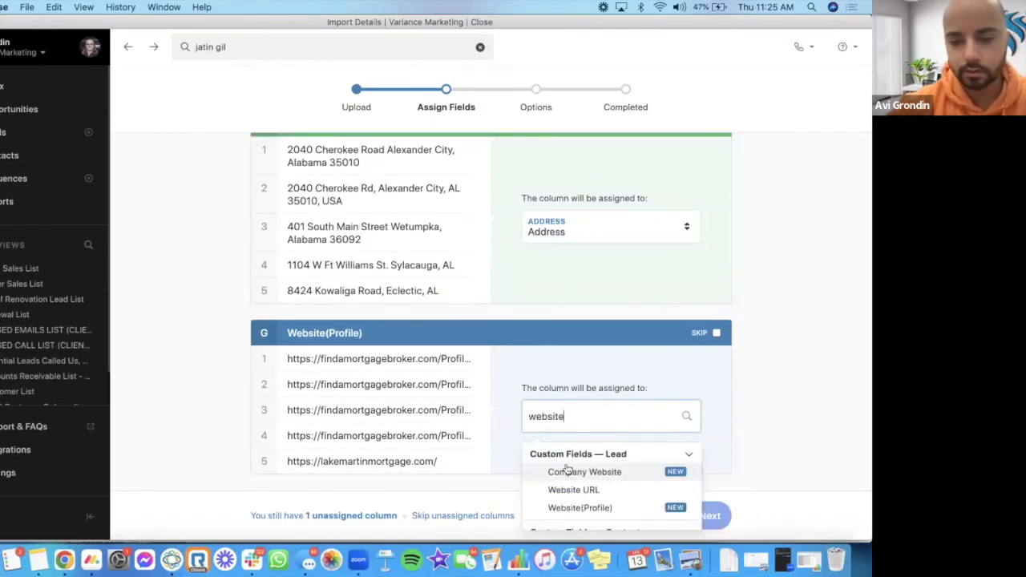
left_click(575, 491)
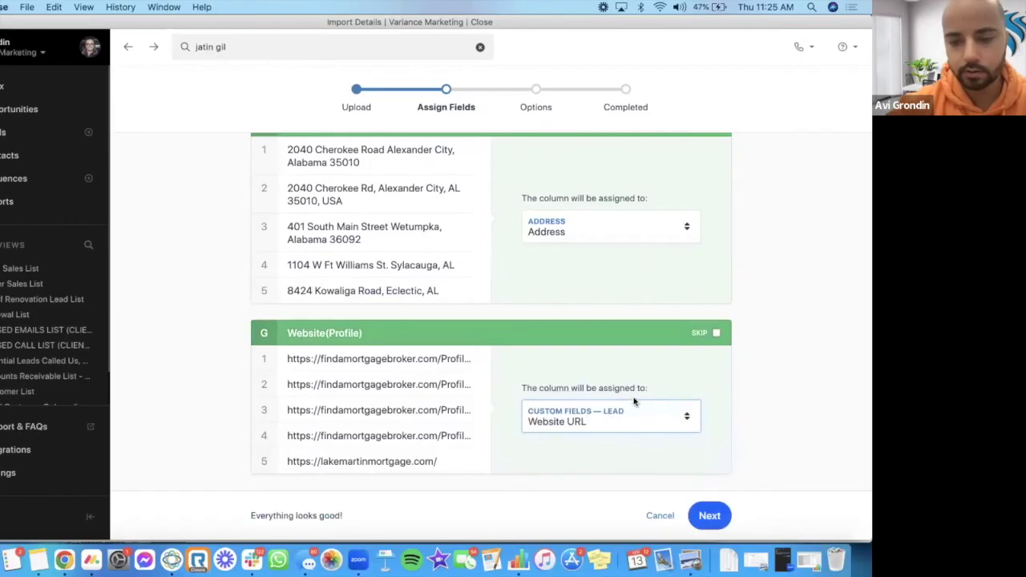
left_click(710, 516)
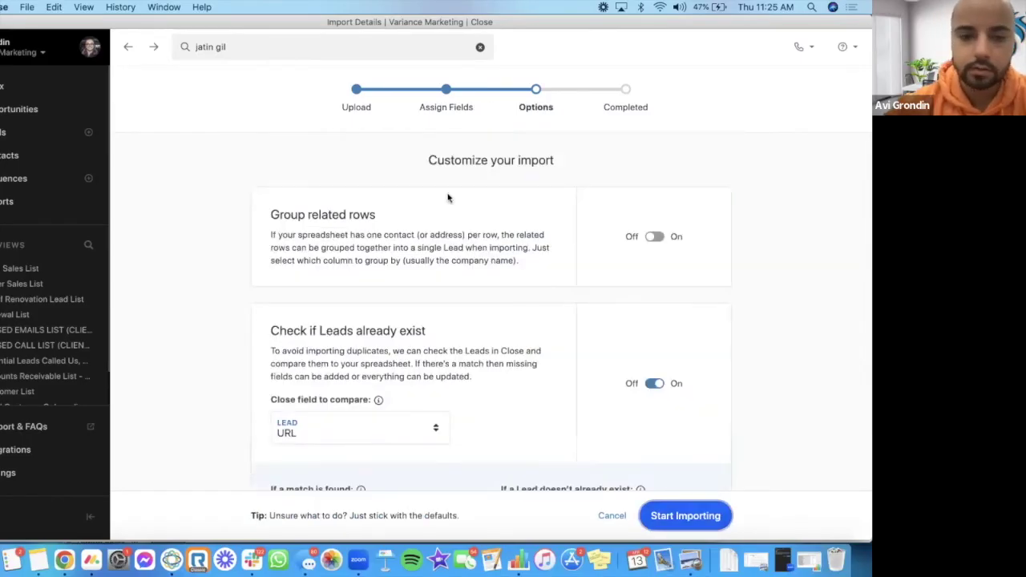
Set the existing-lead check to compare by contact Email and start the import
scroll(448, 198, "down", 2)
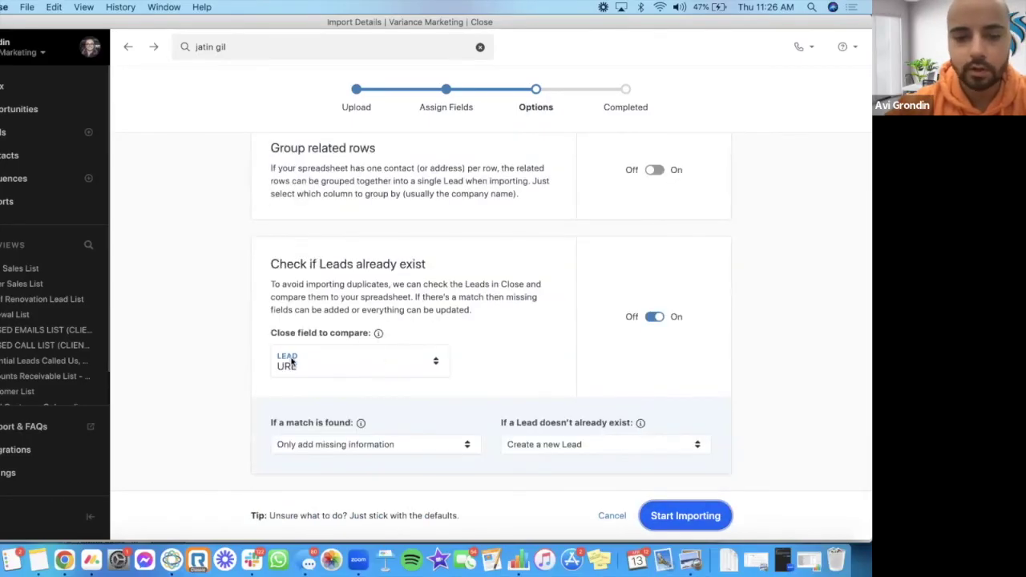
left_click(356, 362)
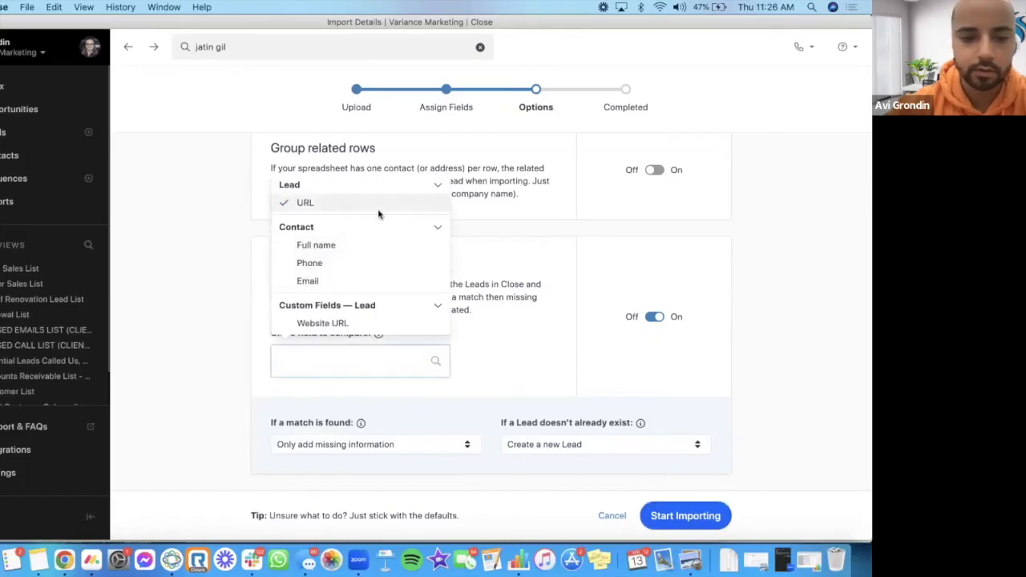
left_click(376, 284)
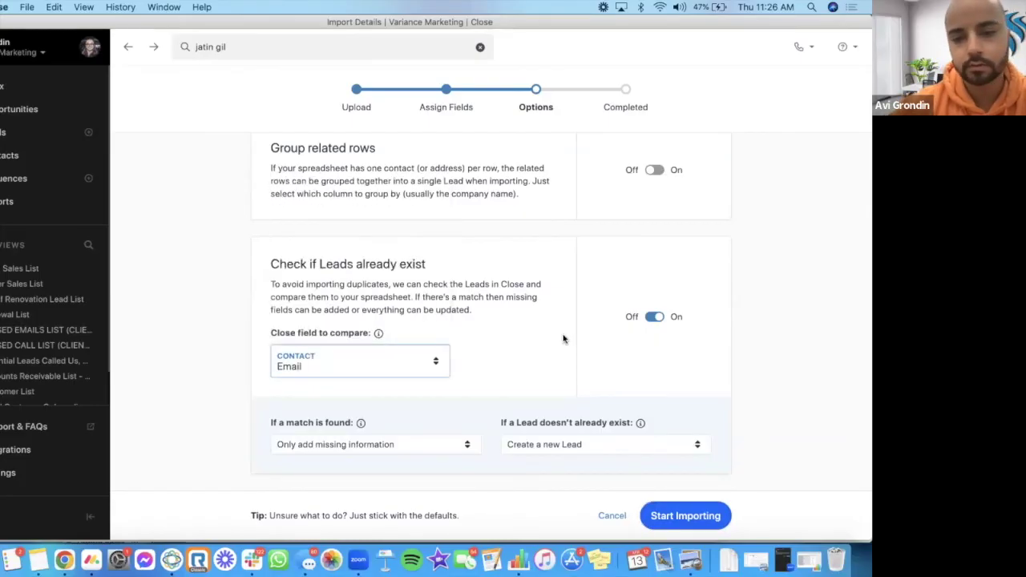
left_click(710, 515)
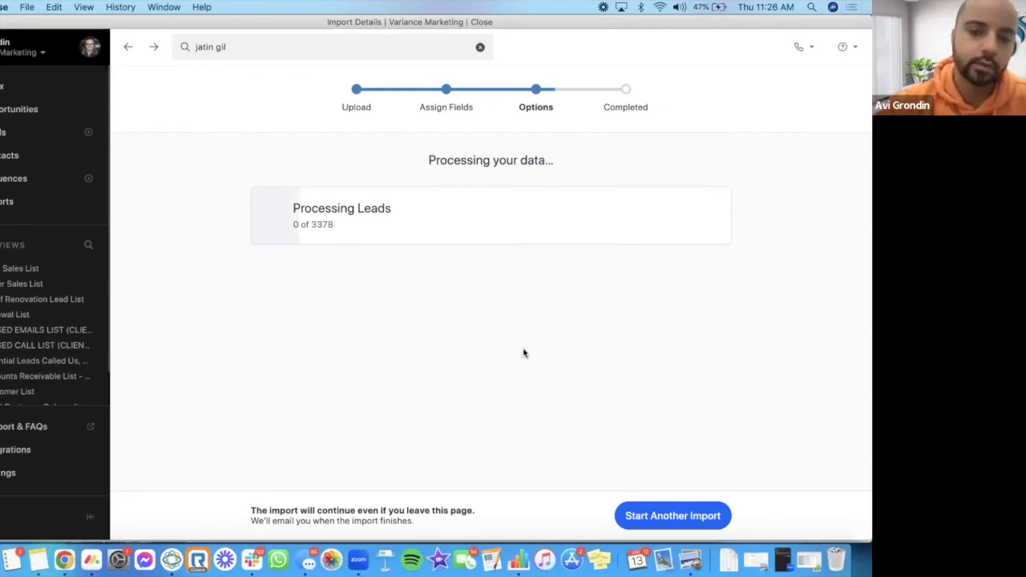
Switch back to Chrome and open the rmabroker.ca find-an-agent link from the KEYWORDS TO SEARCH sheet
key("super+Tab")
key("super+Tab")
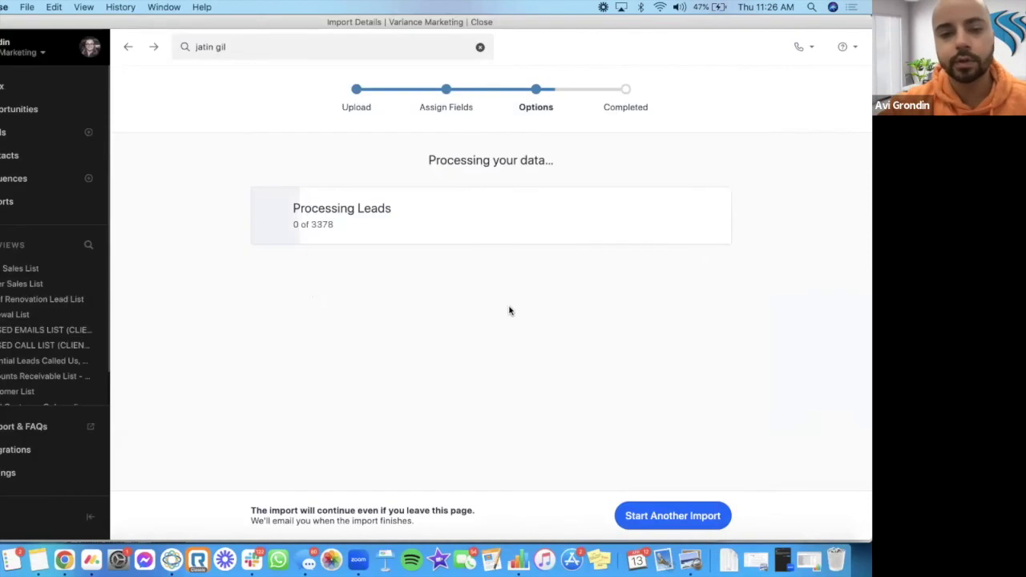
key("super+Tab")
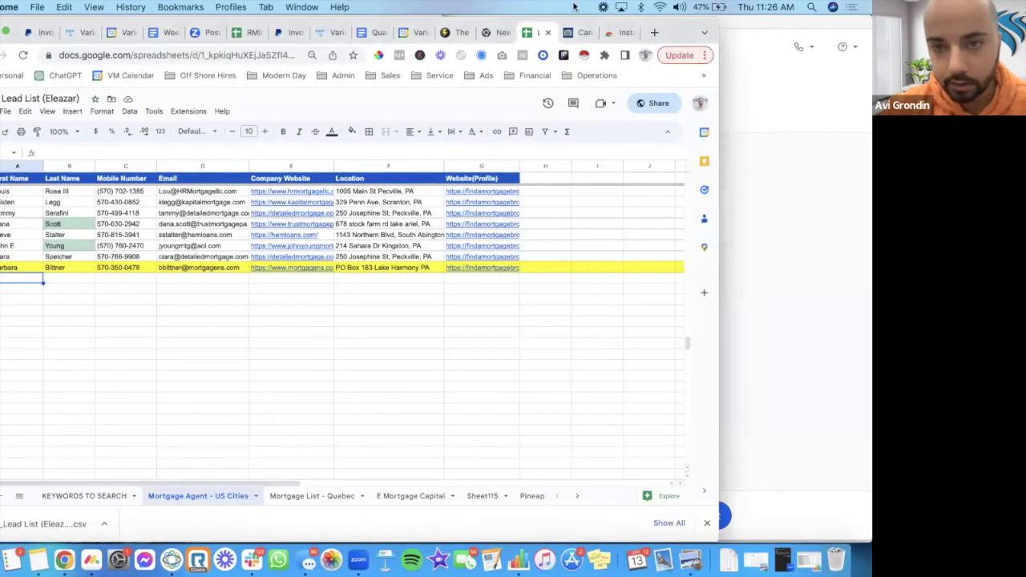
left_click(83, 495)
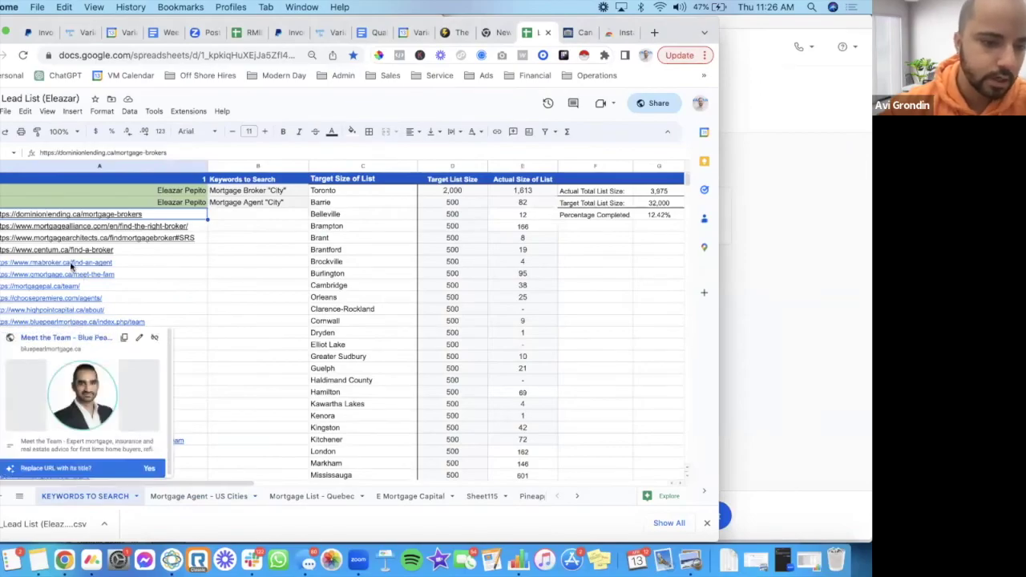
left_click(79, 280)
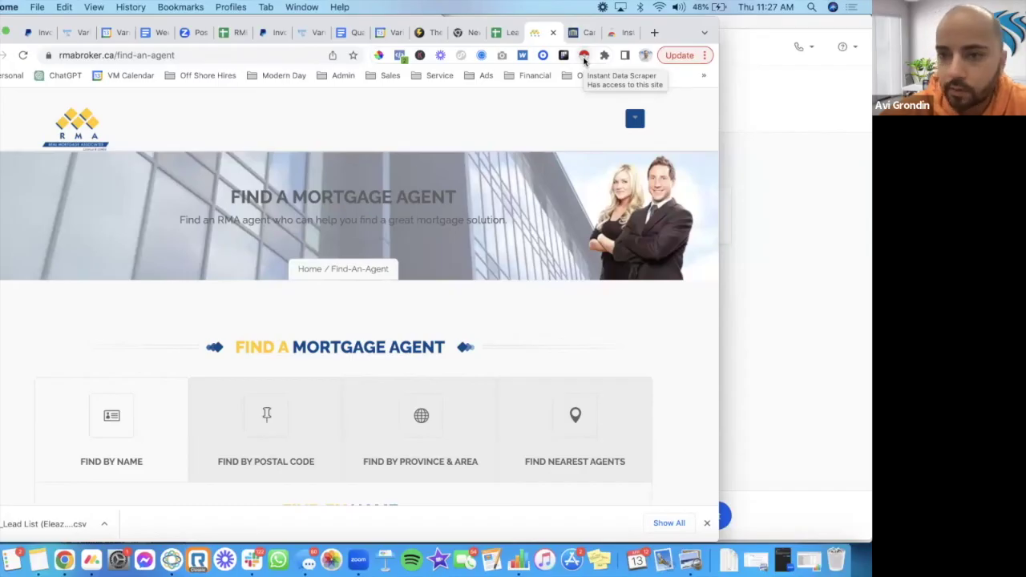
Run Instant Data Scraper on the RMA Find a Mortgage Agent page and return to the page
left_click(584, 56)
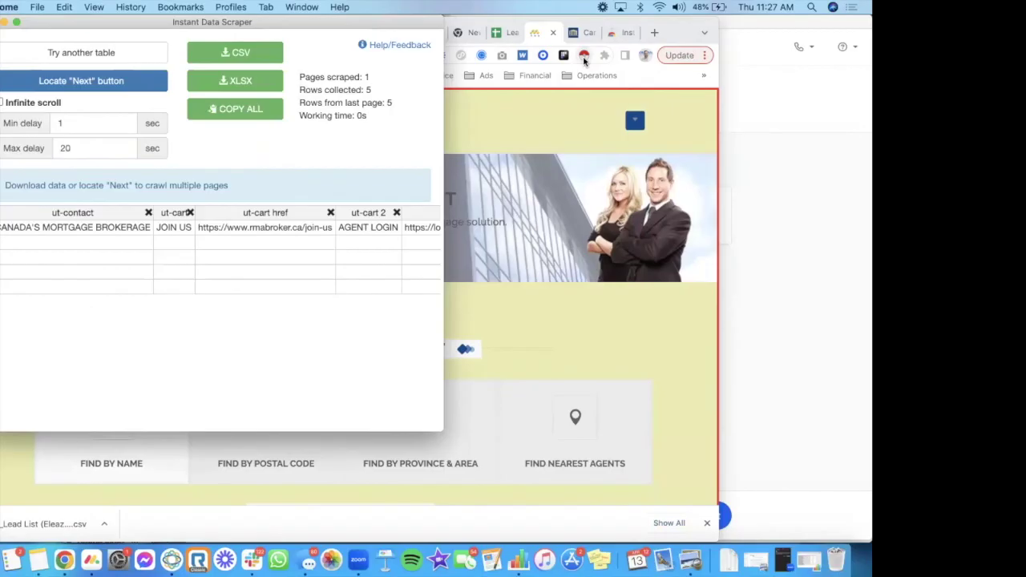
left_click(583, 58)
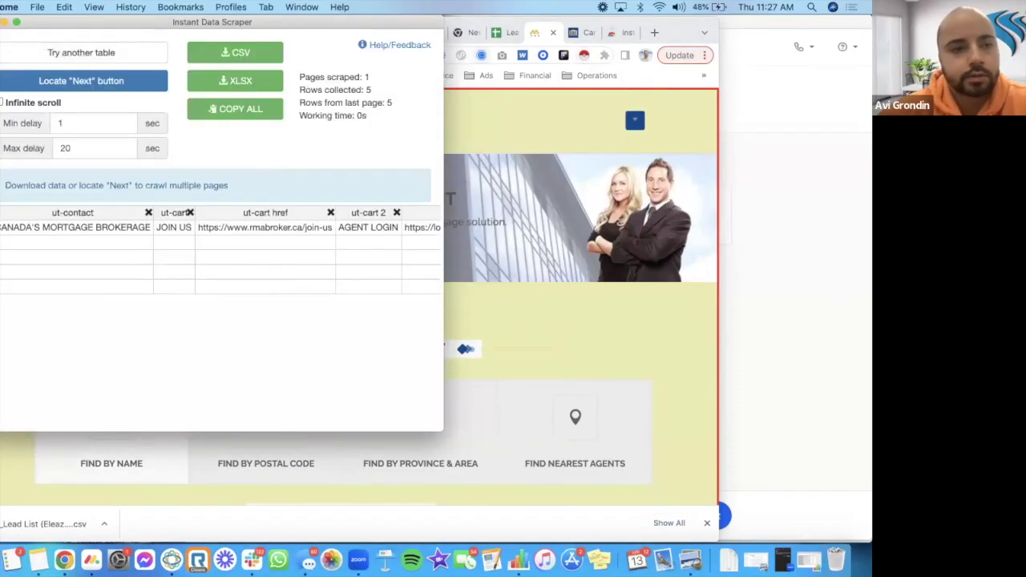
left_click(503, 279)
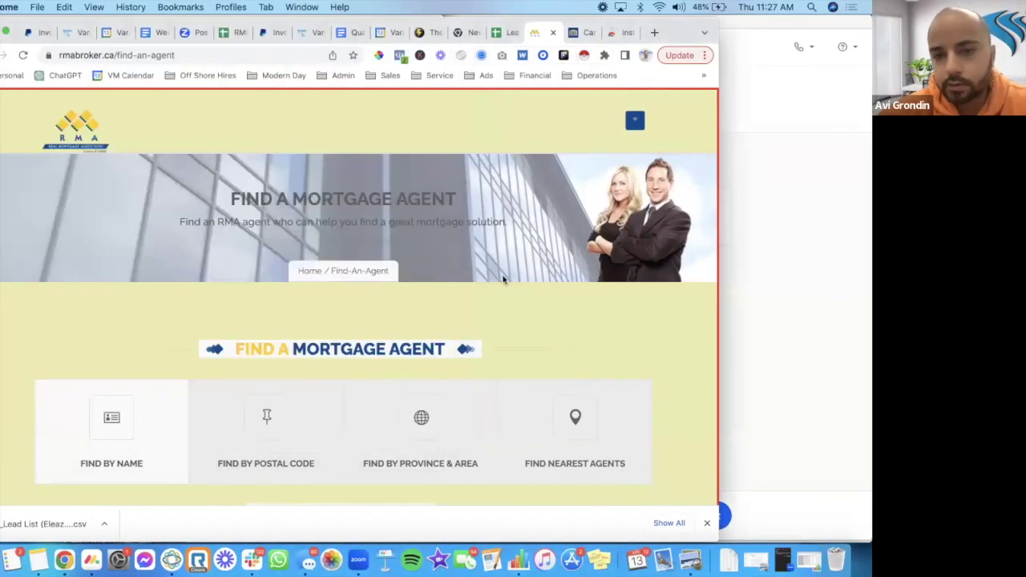